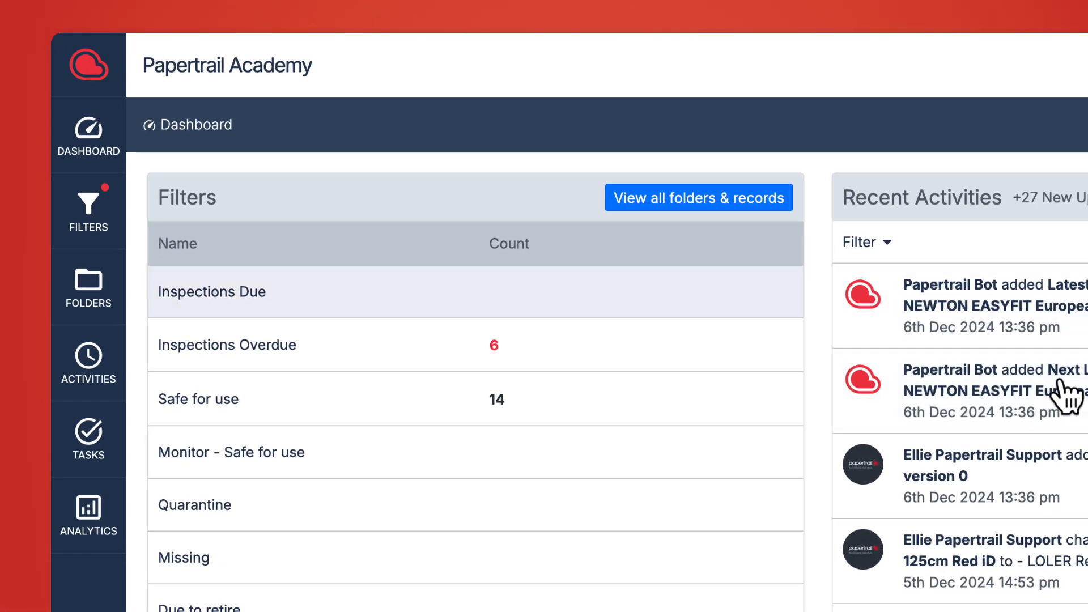
Open the Ropes folder from the folder list and close the list.
{"action": "left_click", "coordinate": [85, 294]}
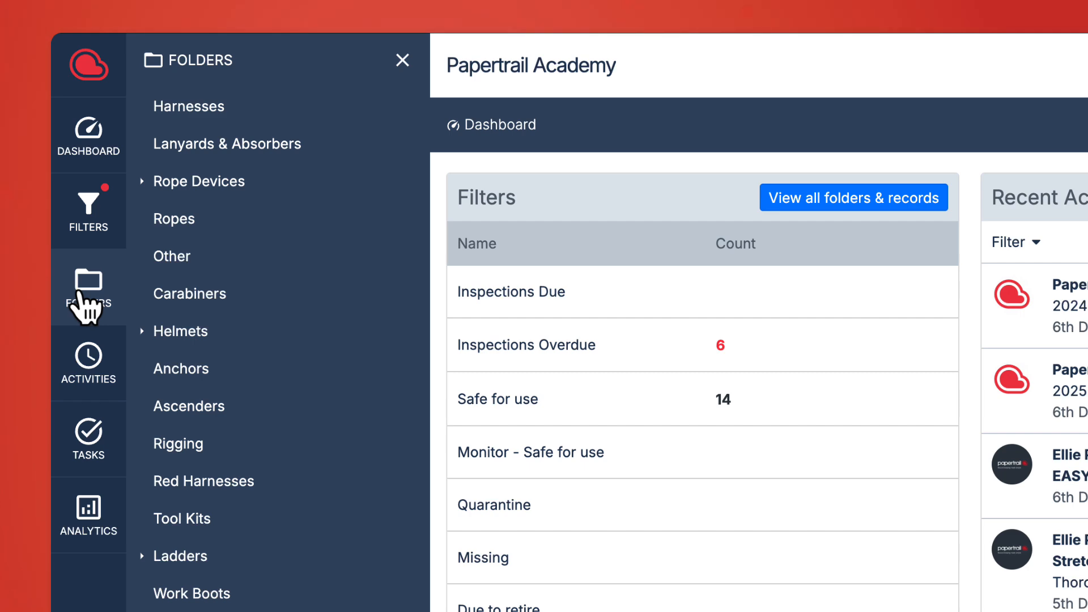
{"action": "left_click", "coordinate": [181, 221]}
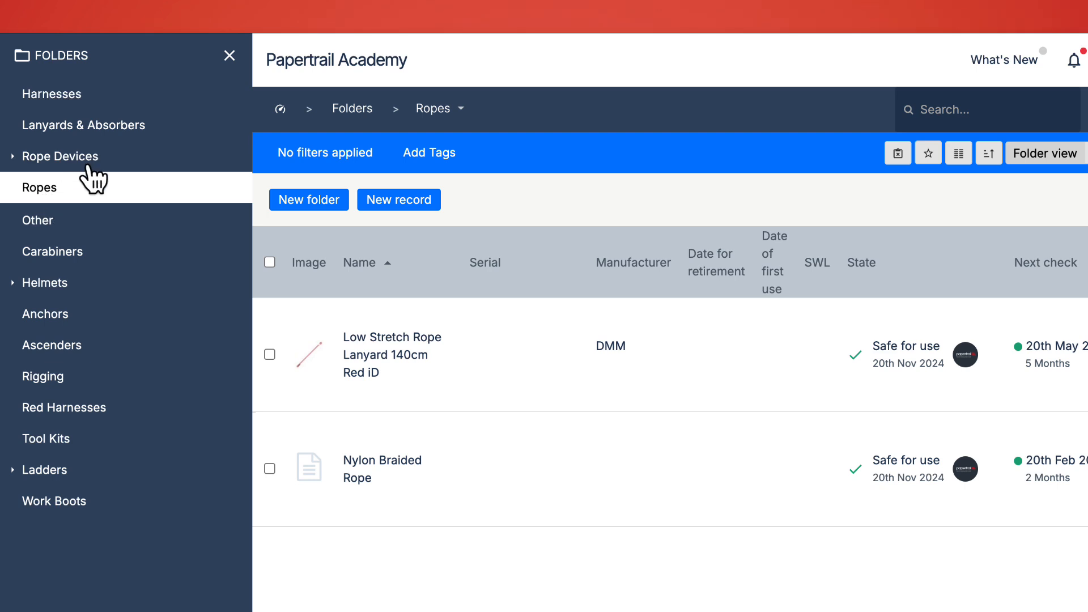
{"action": "left_click", "coordinate": [231, 57]}
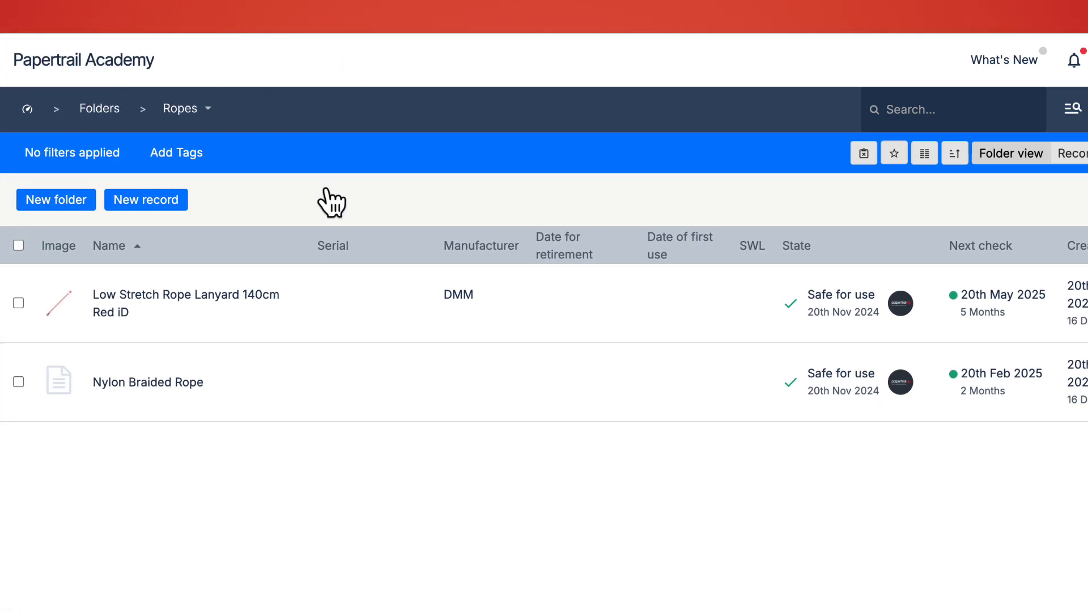
Create one new record named Yellow Rope with a Monthly inspection frequency and the Safe for use state, and close its details.
{"action": "left_click", "coordinate": [149, 203]}
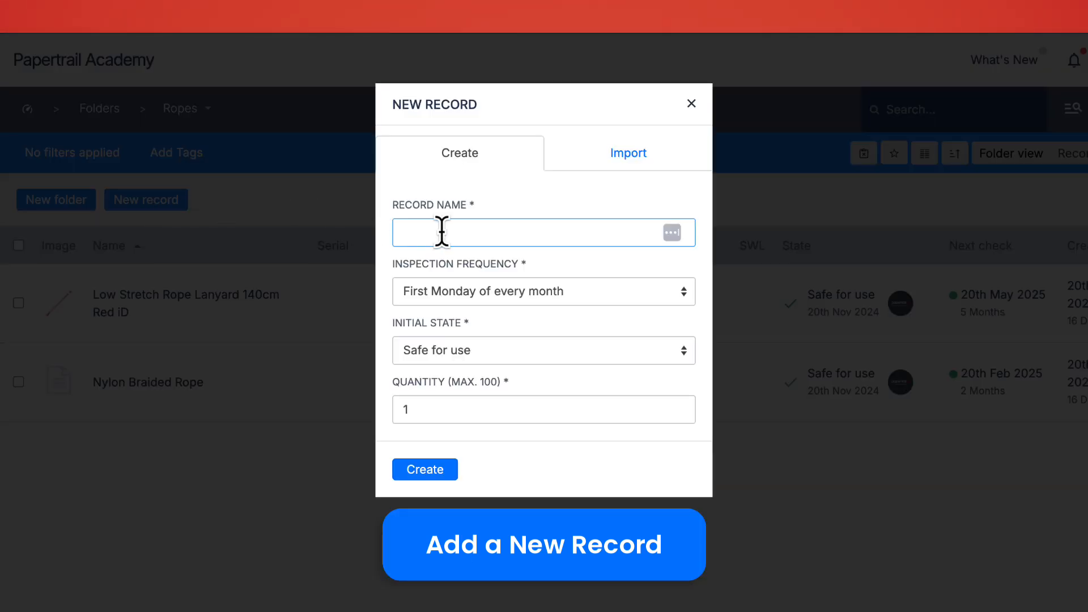
{"action": "type", "text": "Yellow"}
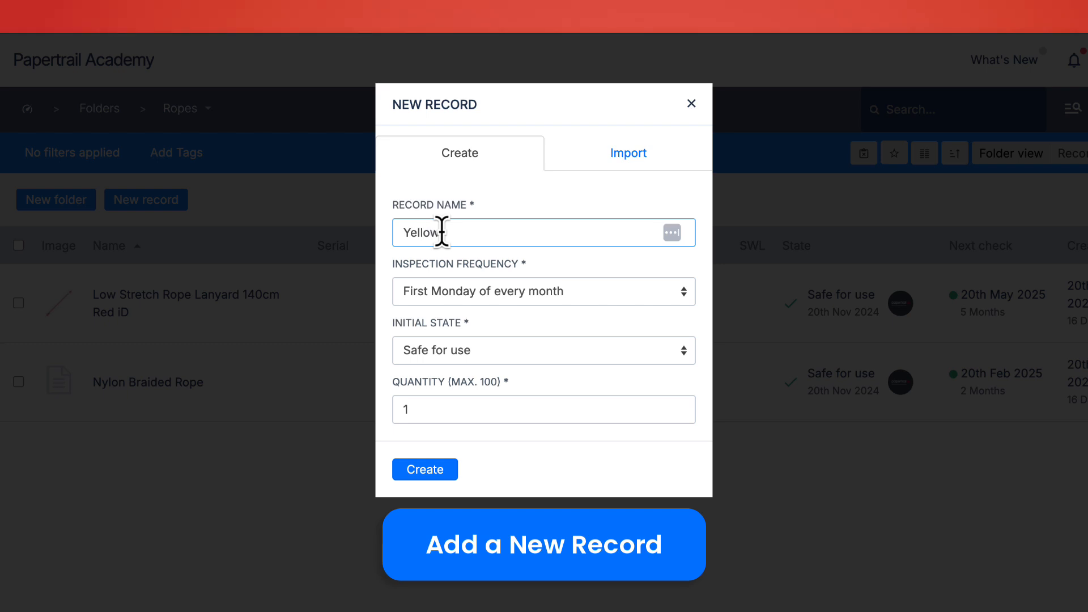
{"action": "type", "text": " Rope"}
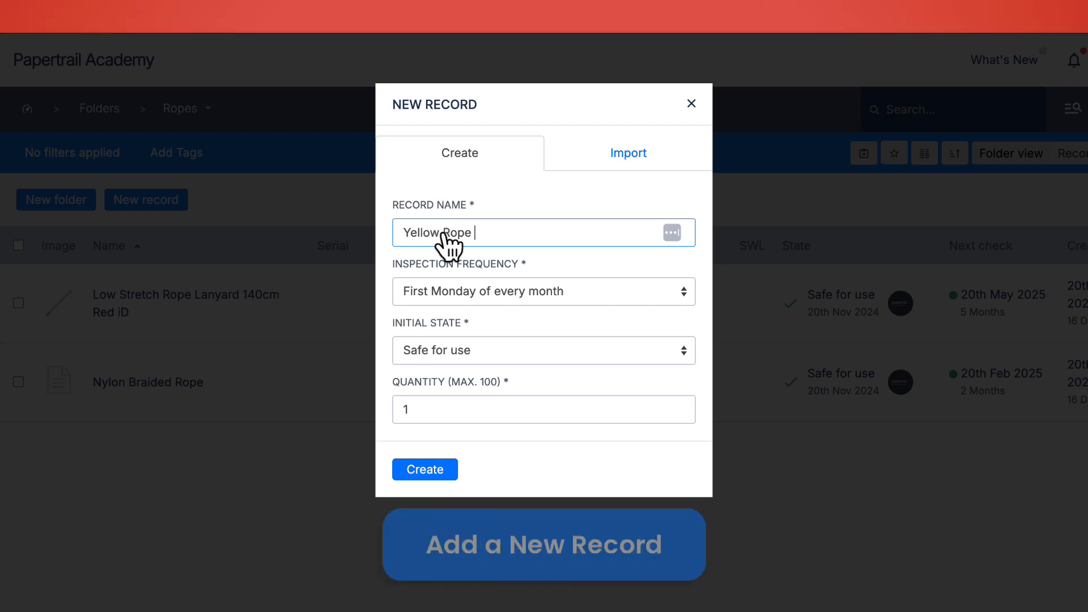
{"action": "left_click", "coordinate": [512, 307]}
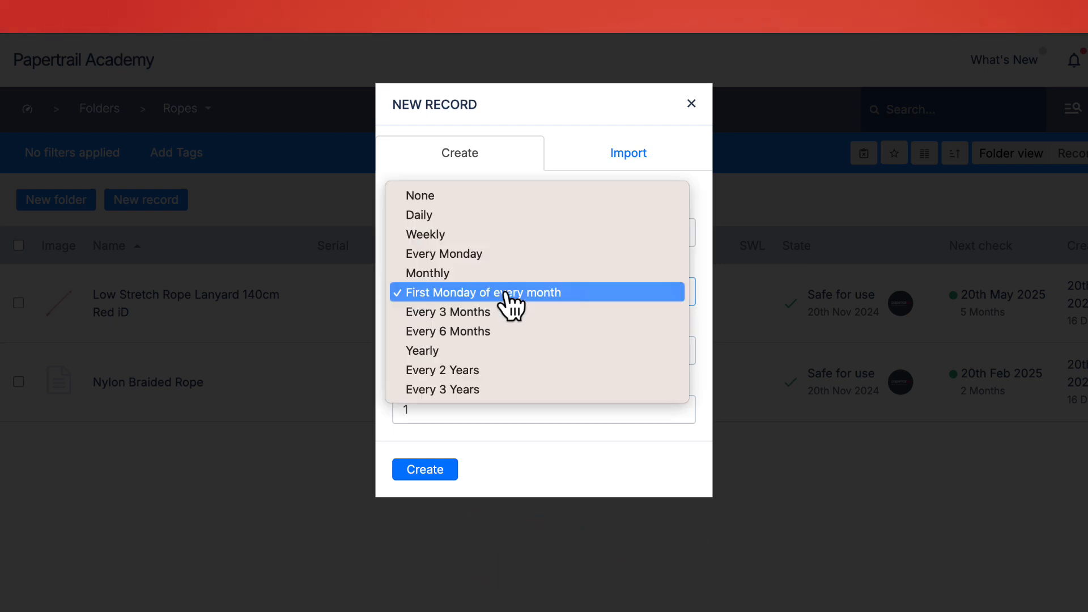
{"action": "left_click", "coordinate": [497, 275]}
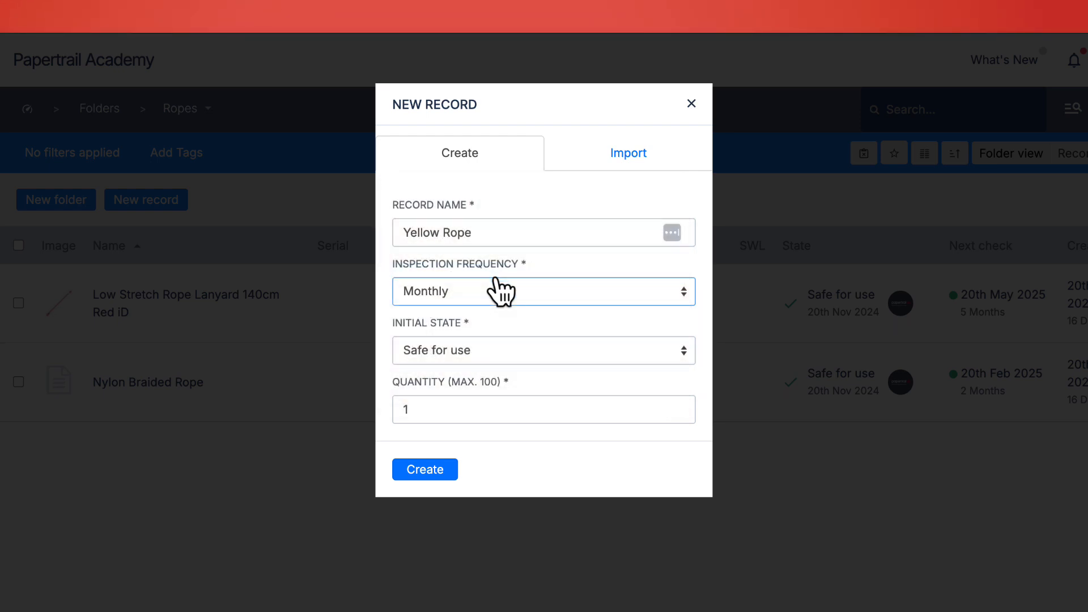
{"action": "left_click", "coordinate": [506, 356]}
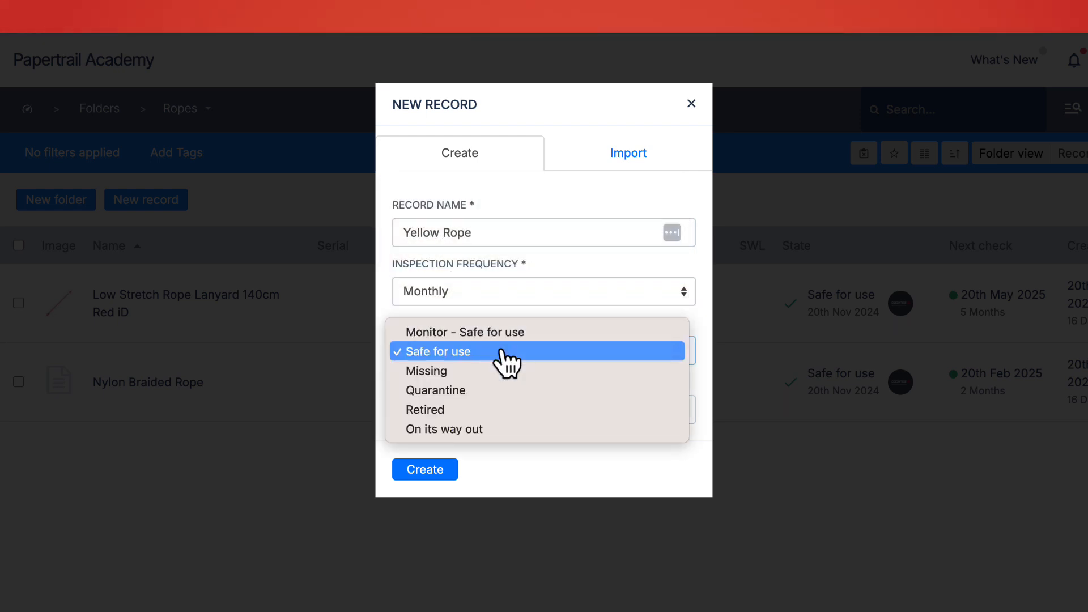
{"action": "left_click", "coordinate": [505, 352]}
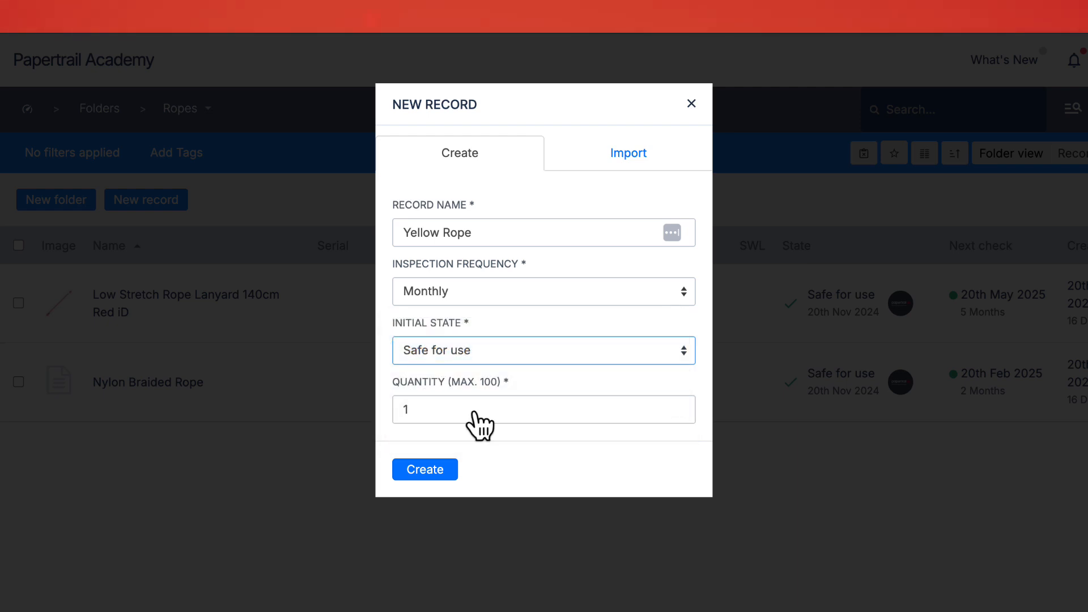
{"action": "left_click", "coordinate": [441, 477]}
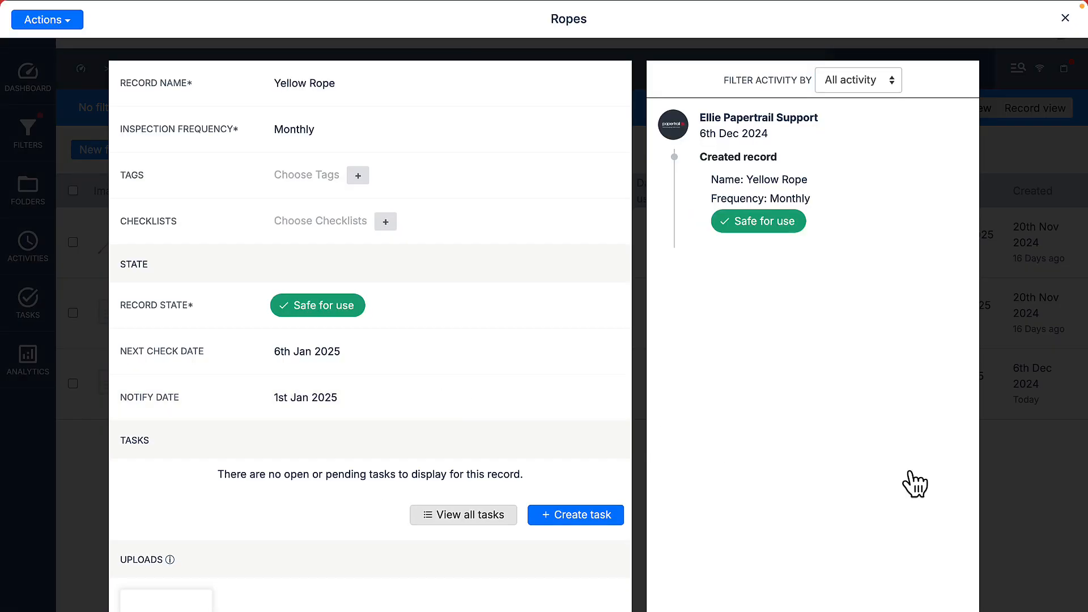
{"action": "left_click", "coordinate": [1021, 502]}
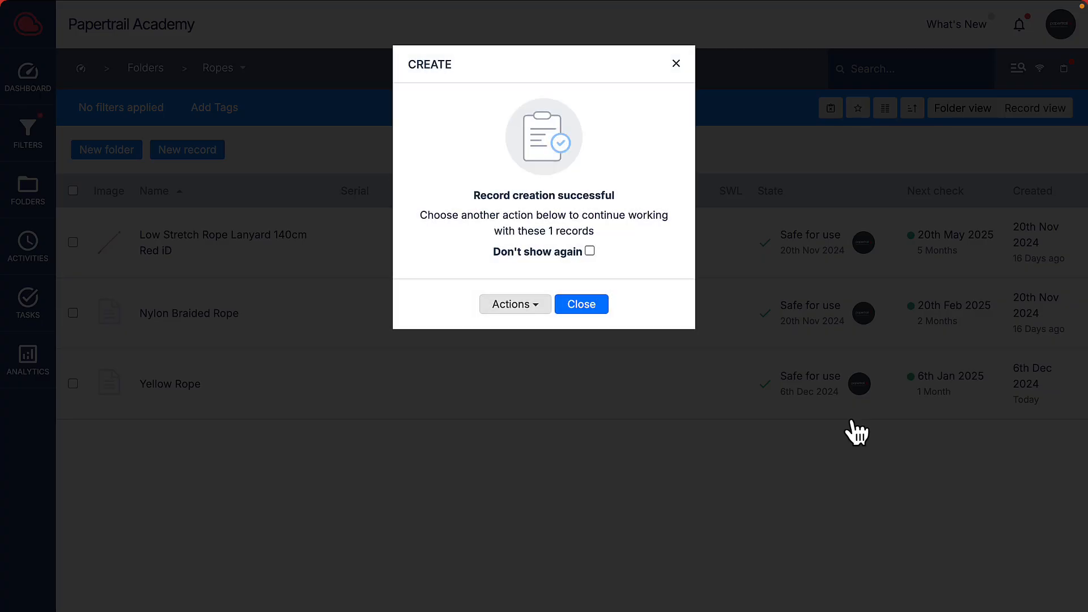
{"action": "left_click", "coordinate": [588, 309]}
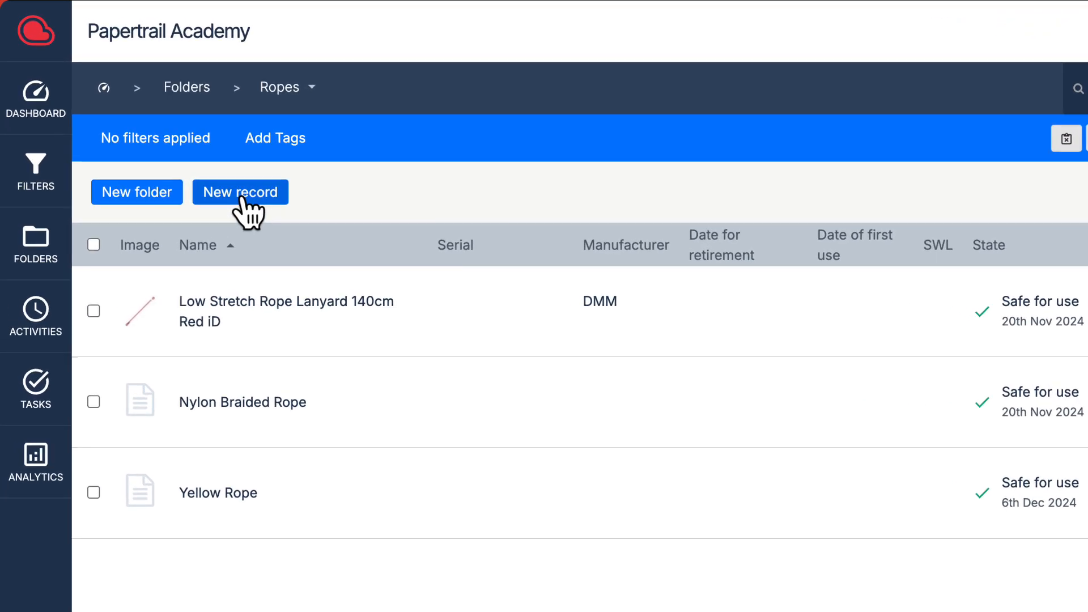
Search the importable products for "dmm rope" and add one Low Stretch Rope 30m w. 1 Term Red iD to the import list.
{"action": "left_click", "coordinate": [231, 191]}
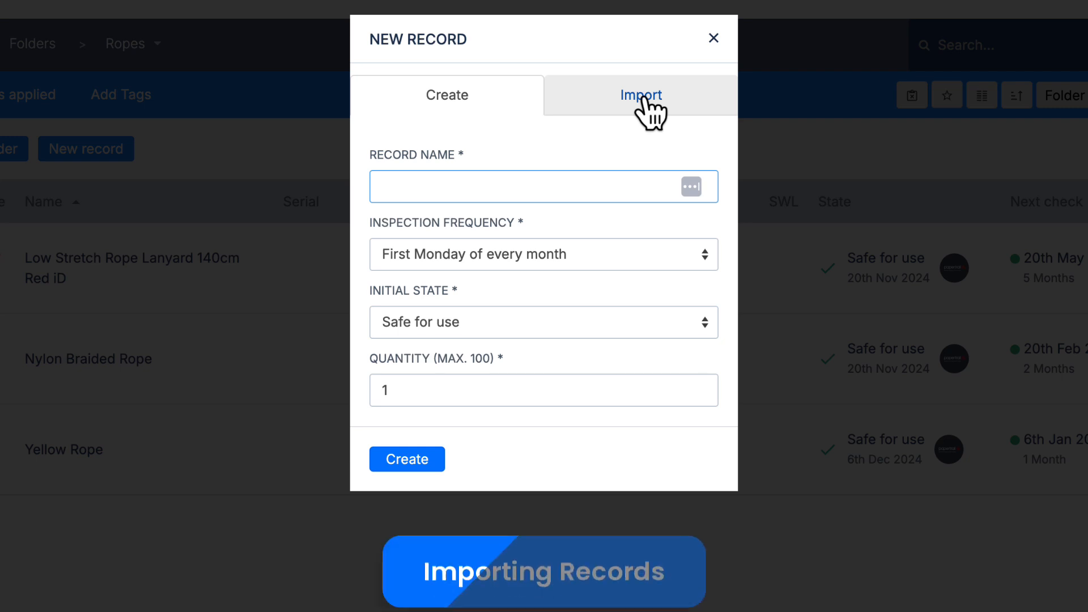
{"action": "left_click", "coordinate": [643, 98]}
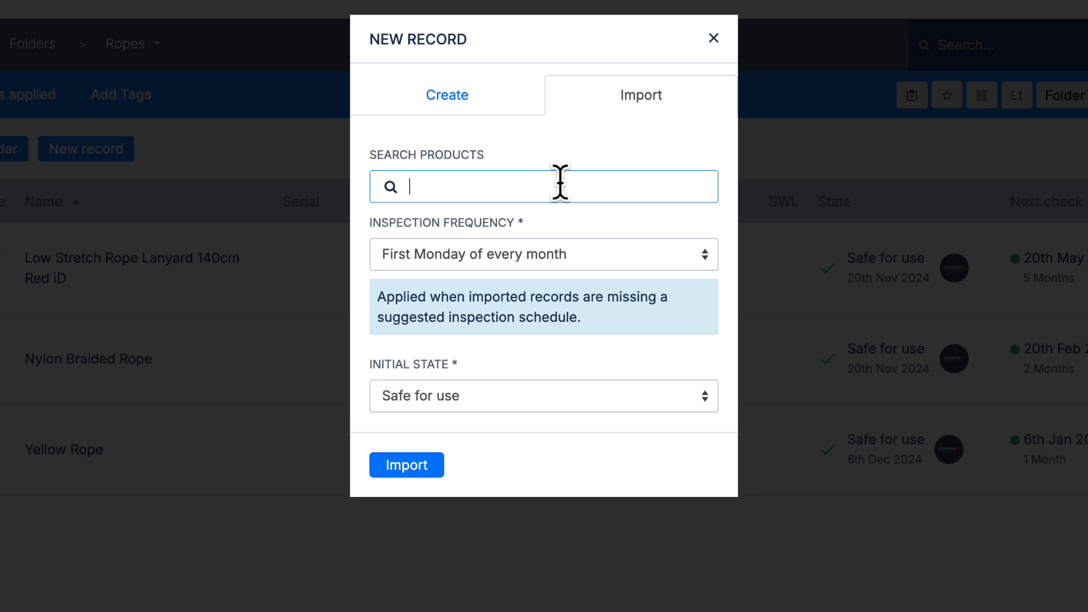
{"action": "type", "text": "dmm rope"}
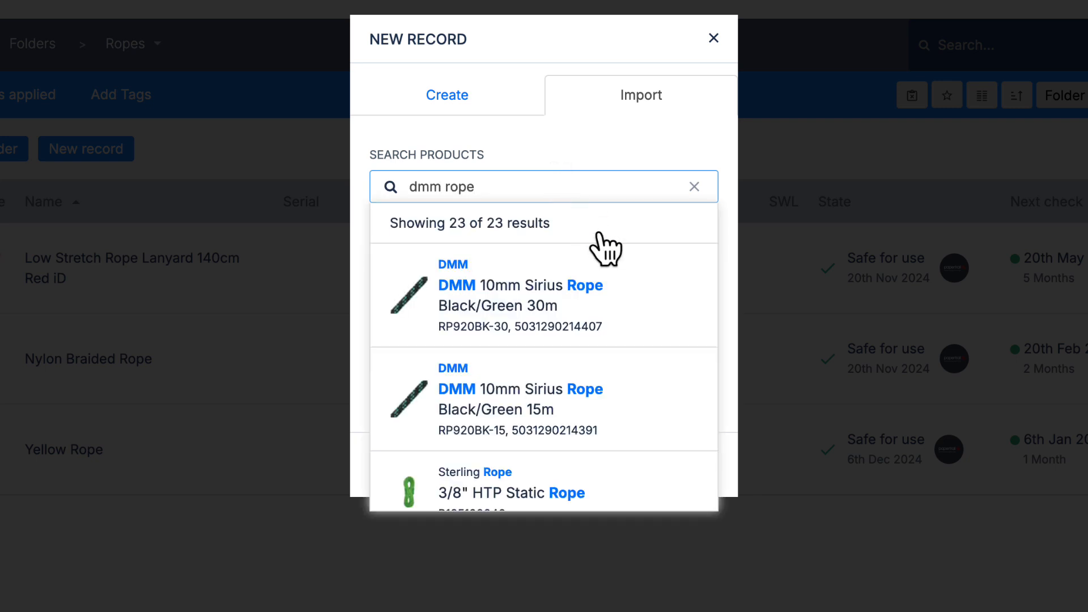
{"action": "scroll", "coordinate": [656, 314], "scroll_direction": "down", "scroll_amount": 1}
{"action": "scroll", "coordinate": [656, 315], "scroll_direction": "down", "scroll_amount": 5}
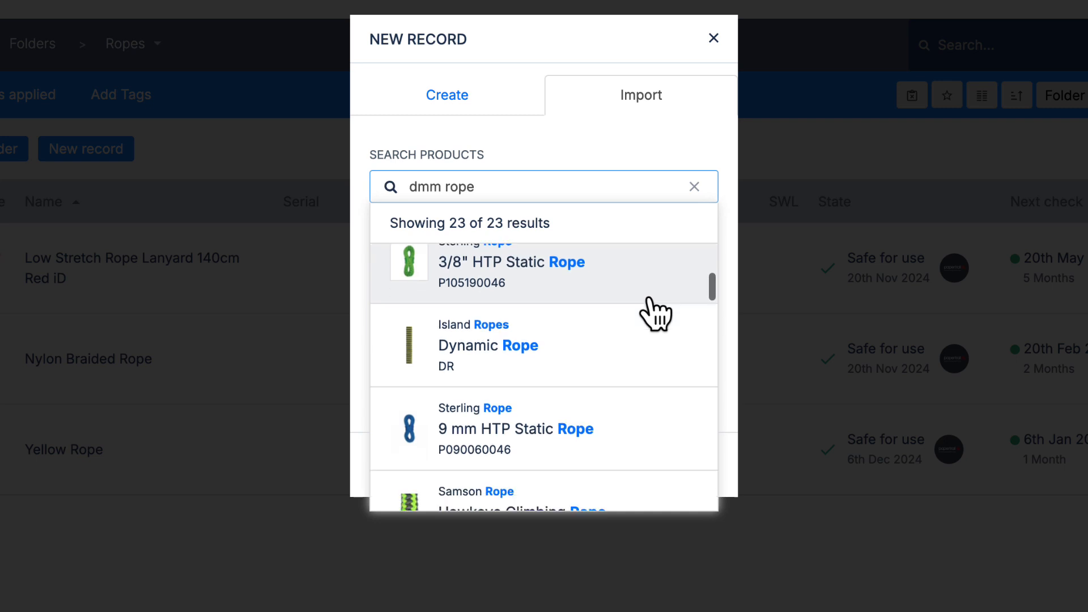
{"action": "scroll", "coordinate": [656, 314], "scroll_direction": "down", "scroll_amount": 4}
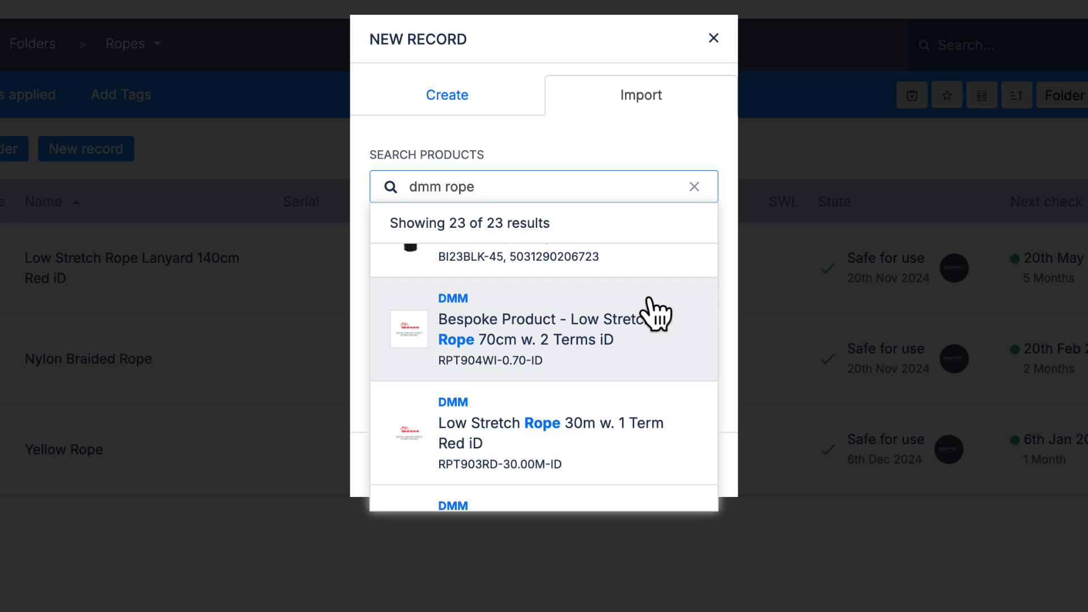
{"action": "left_click", "coordinate": [603, 458]}
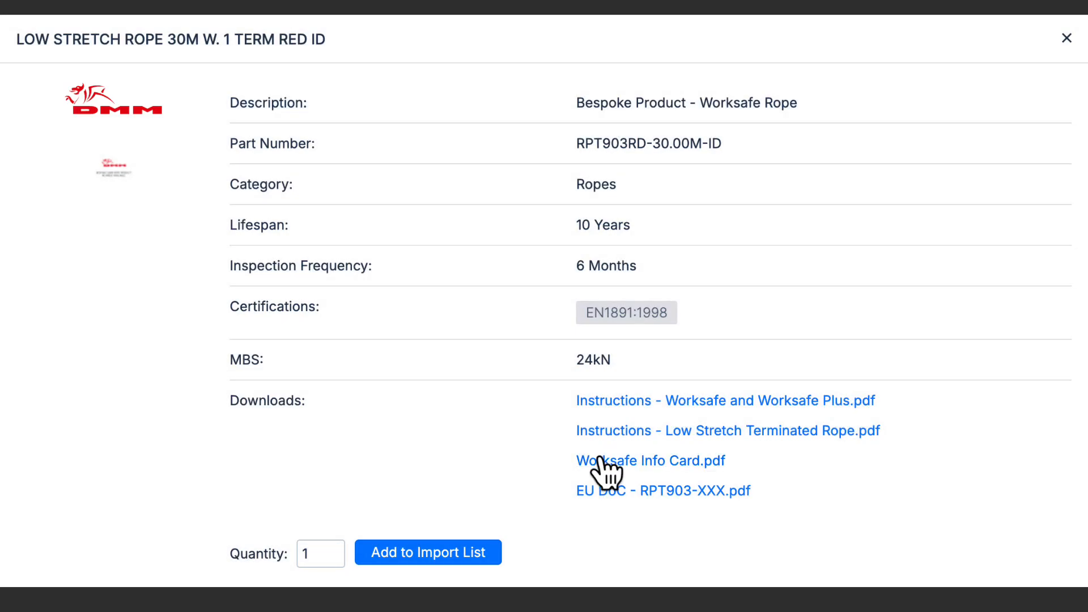
{"action": "left_click", "coordinate": [431, 559]}
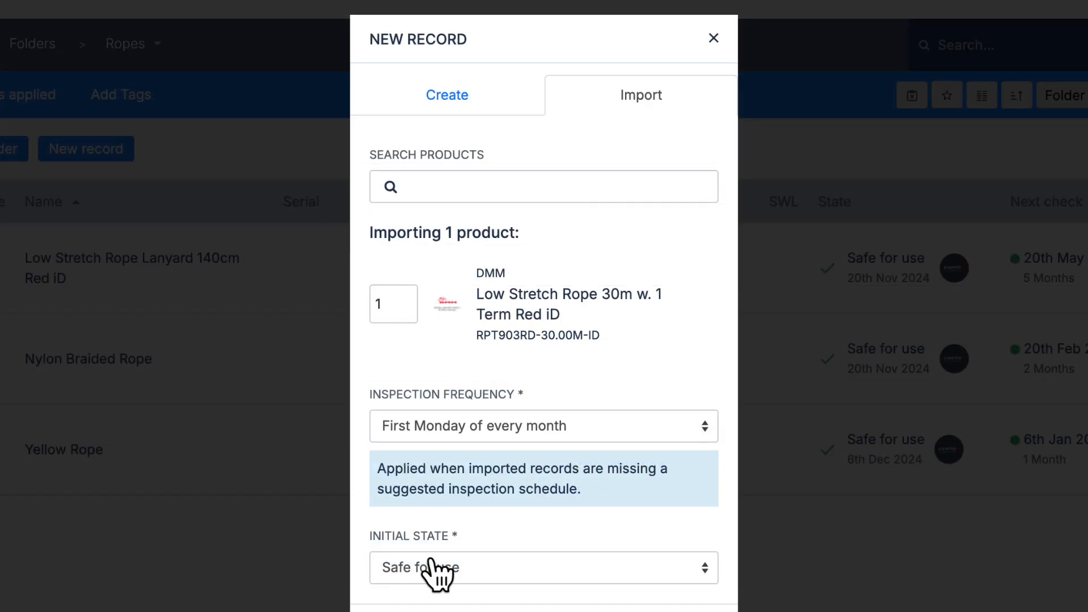
Import the listed product with the First Monday of every month inspection frequency and the Safe for use initial state.
{"action": "left_click", "coordinate": [564, 186]}
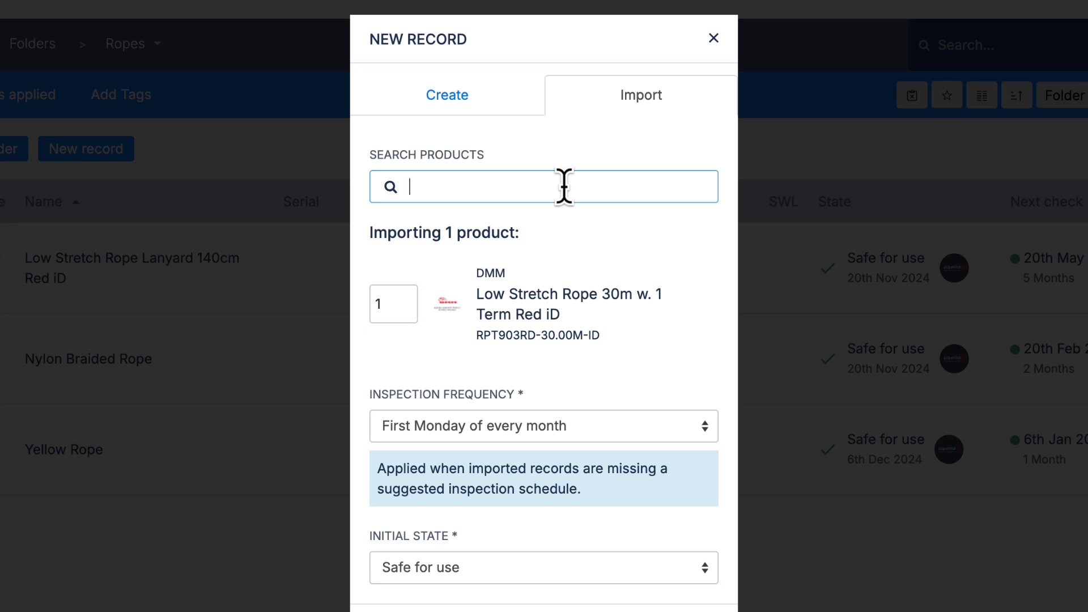
{"action": "left_click", "coordinate": [564, 439]}
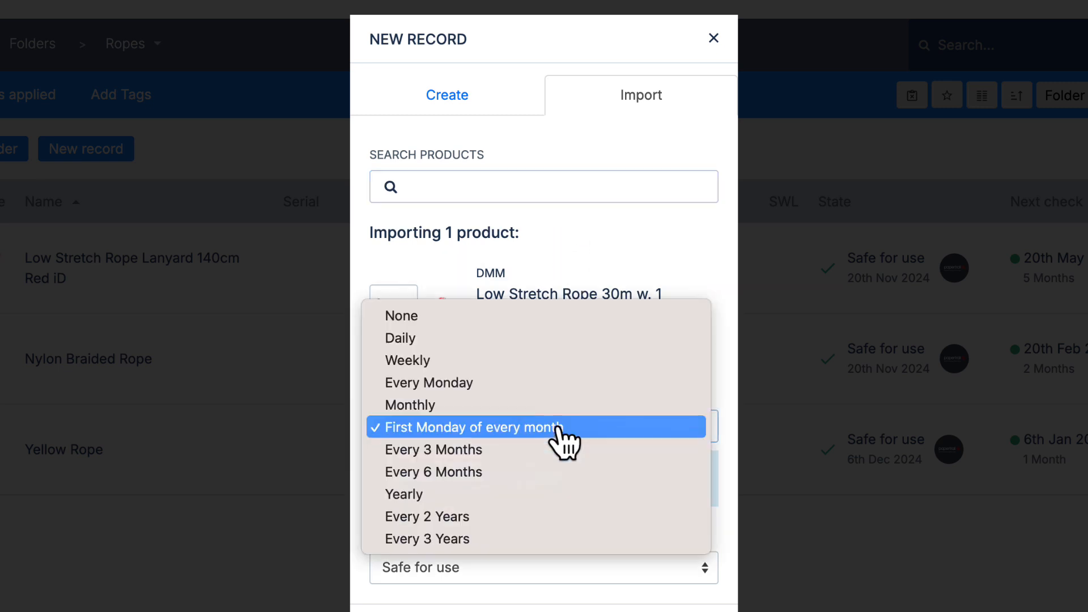
{"action": "left_click", "coordinate": [561, 431]}
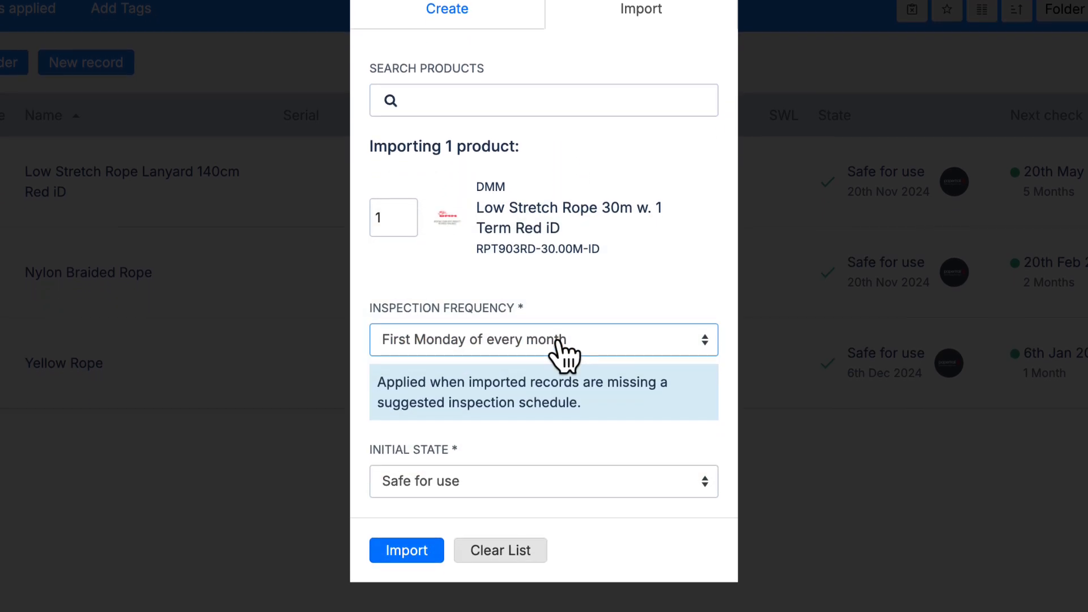
{"action": "left_click", "coordinate": [558, 568]}
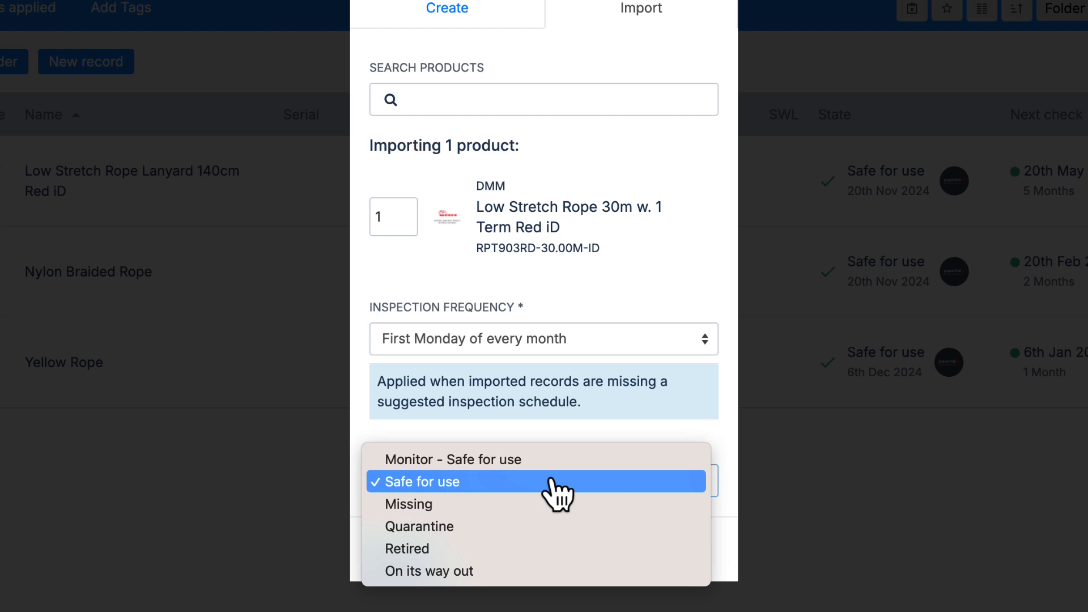
{"action": "left_click", "coordinate": [550, 482]}
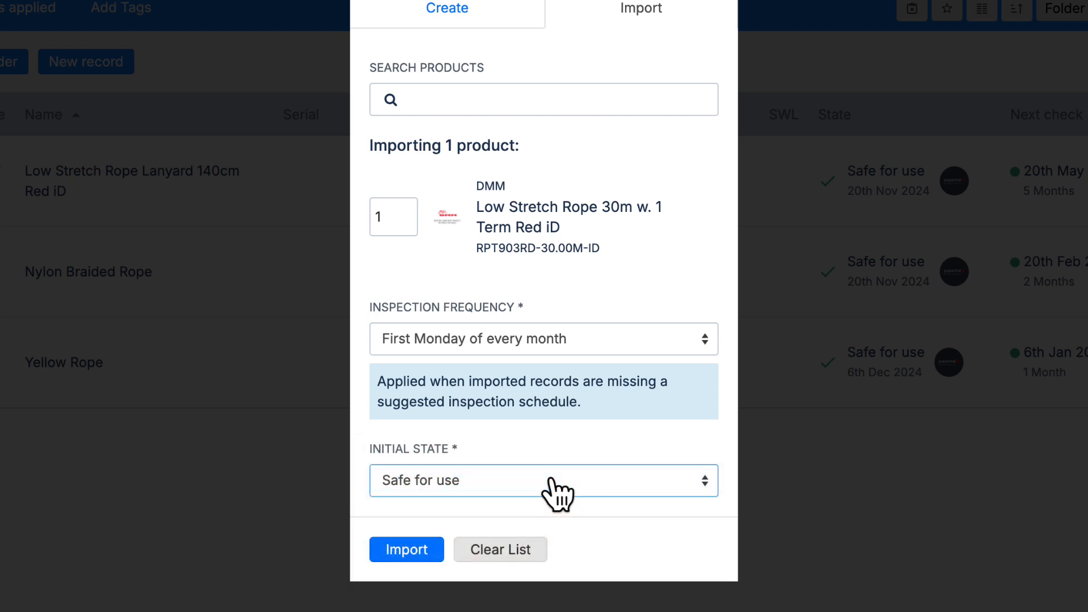
{"action": "left_click", "coordinate": [409, 549]}
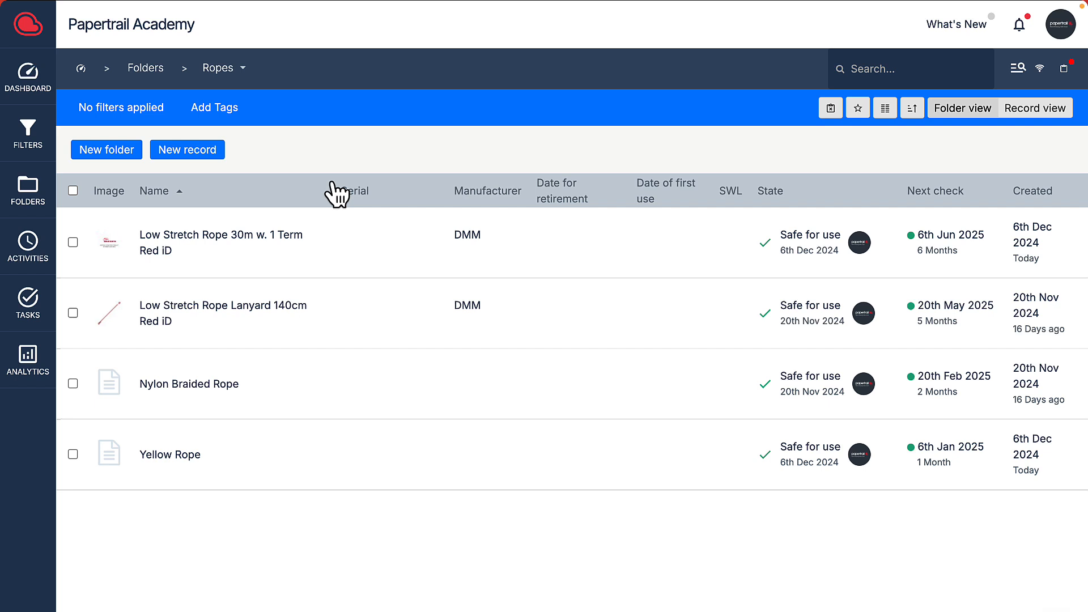
Select all four rope records and give the 30m rope identifier 1245, serial 3245, barcode 43567, RFID 76543 and NFC 0987.
{"action": "left_click", "coordinate": [73, 242]}
{"action": "left_click", "coordinate": [73, 313]}
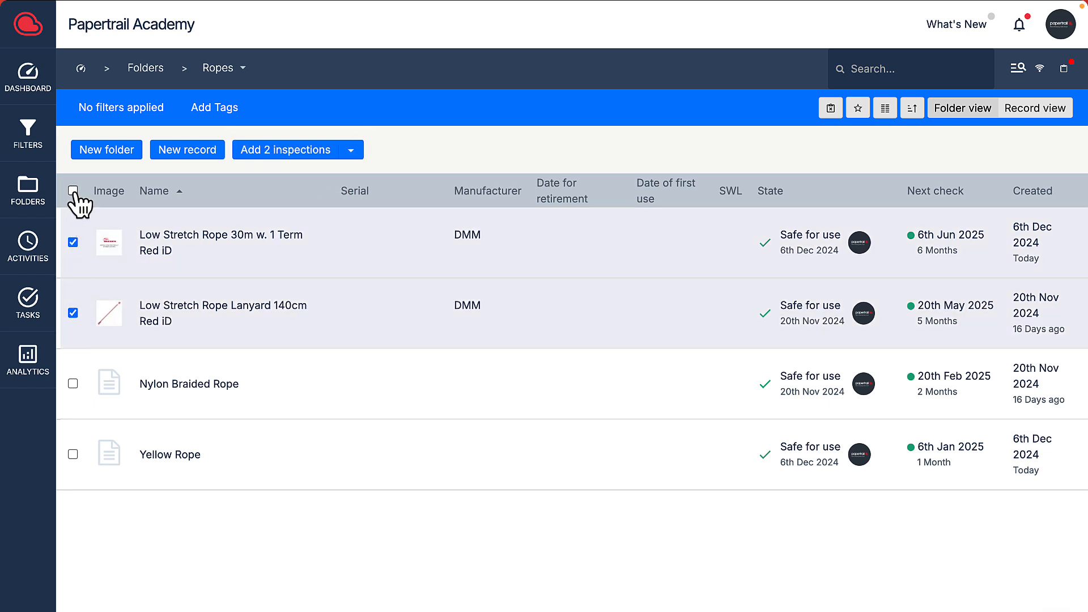
{"action": "left_click", "coordinate": [73, 191]}
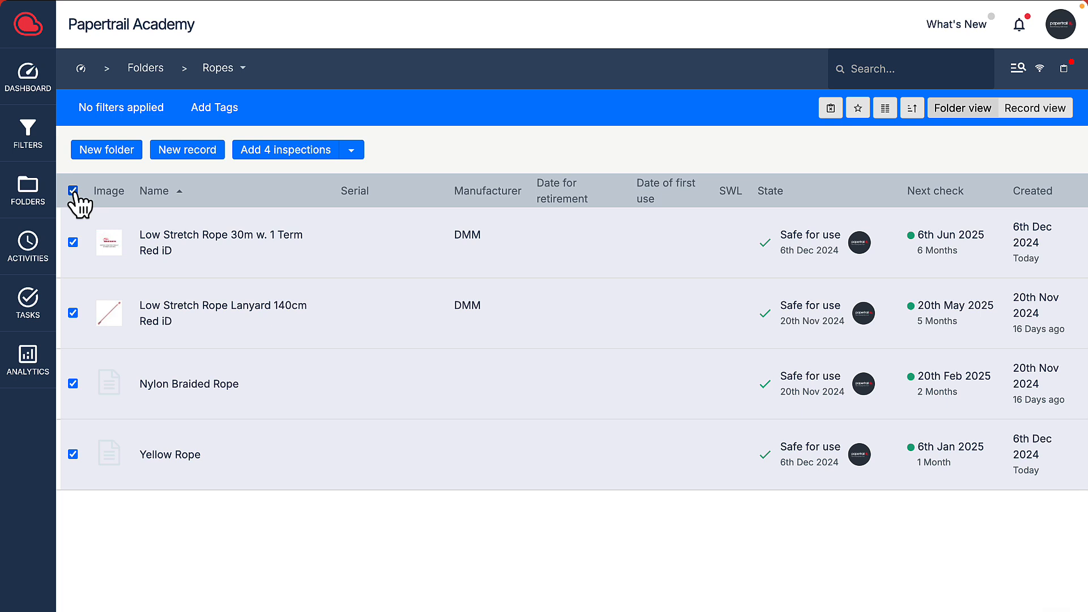
{"action": "left_click", "coordinate": [352, 151]}
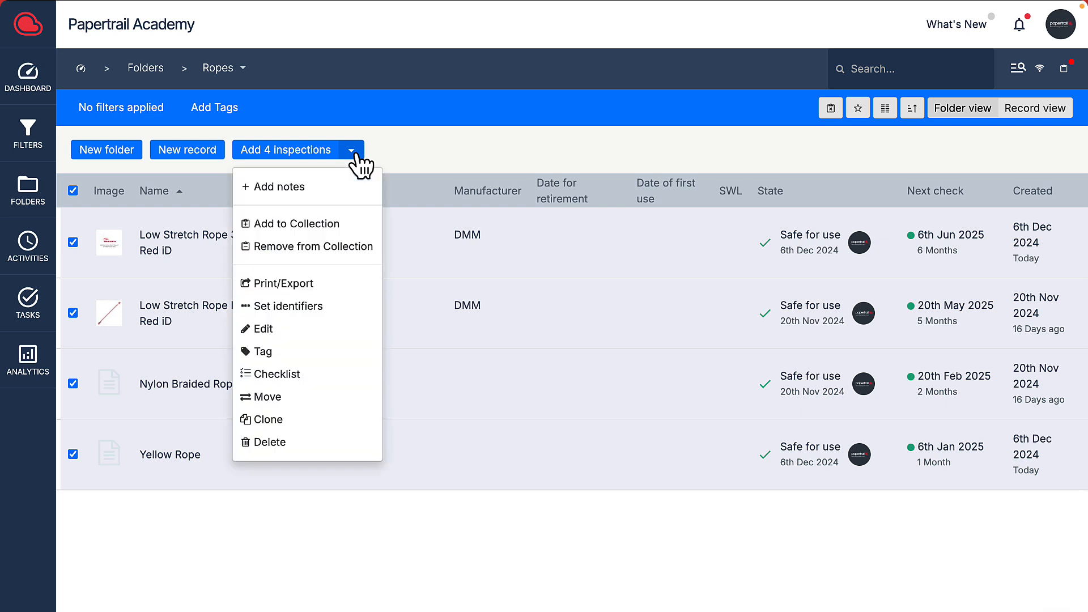
{"action": "left_click", "coordinate": [340, 306]}
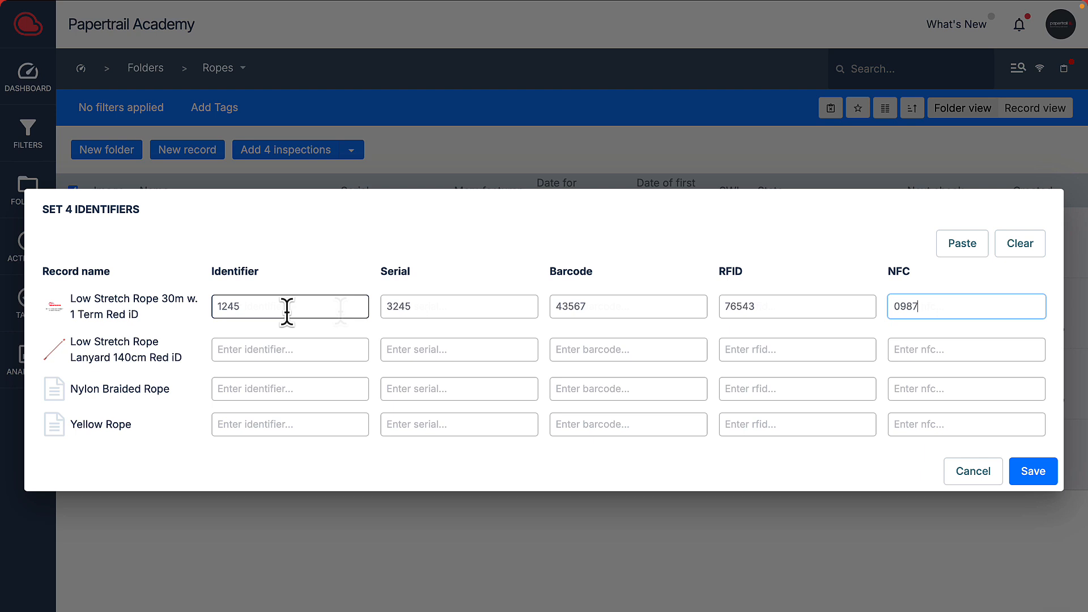
{"action": "left_click_drag", "start_coordinate": [286, 311], "coordinate": [212, 327]}
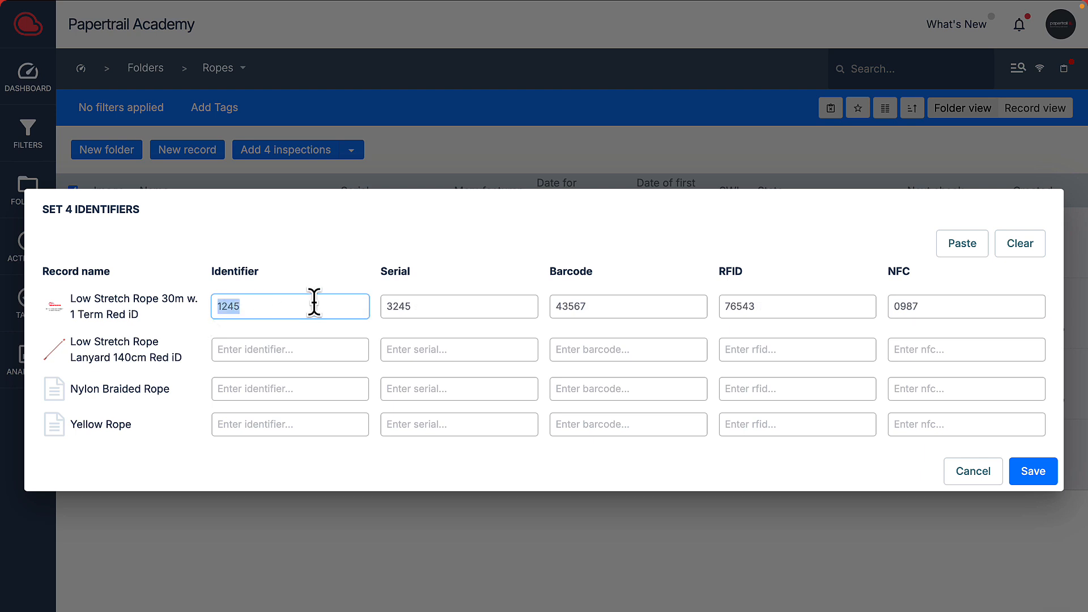
Fill in the other three ropes' identifiers, using serials 7654 (lanyard), 500t (nylon braided) and 65432 (yellow), and save them.
{"action": "left_click", "coordinate": [230, 367]}
{"action": "left_click", "coordinate": [241, 355]}
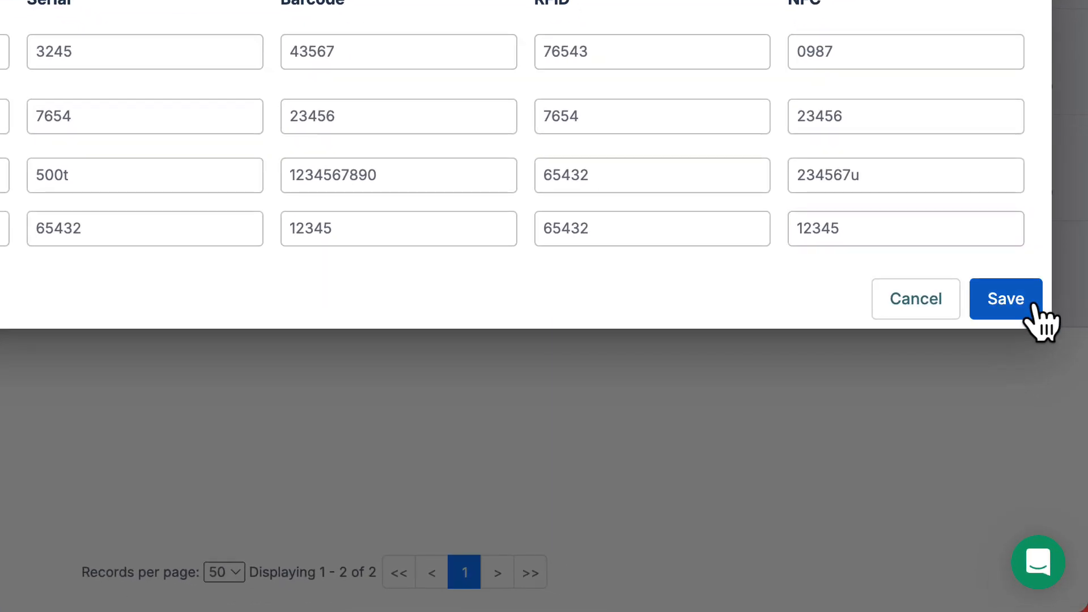
{"action": "left_click", "coordinate": [1034, 471]}
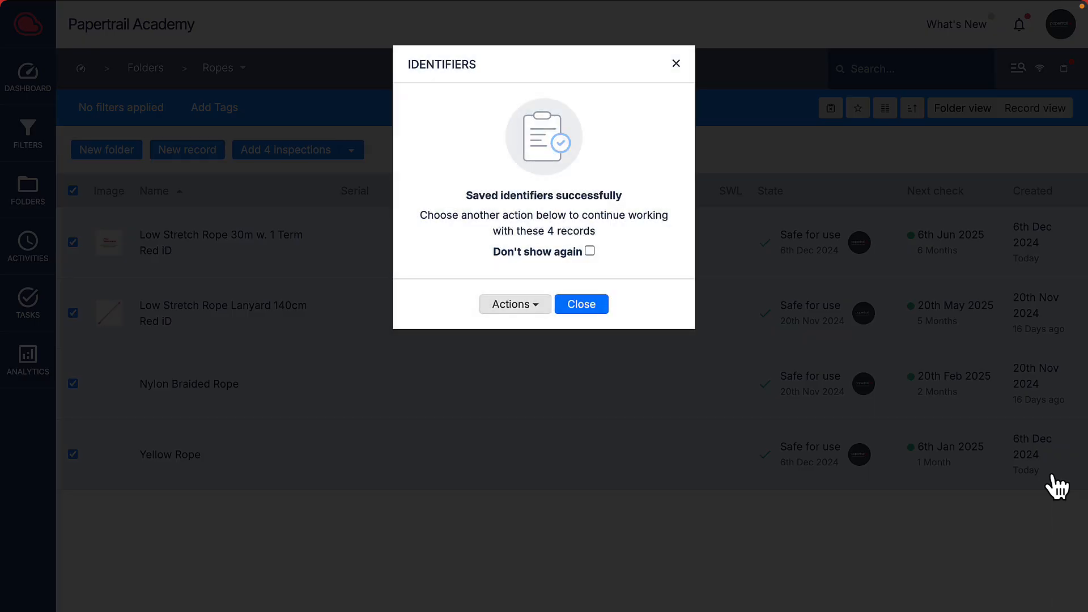
{"action": "left_click", "coordinate": [582, 307]}
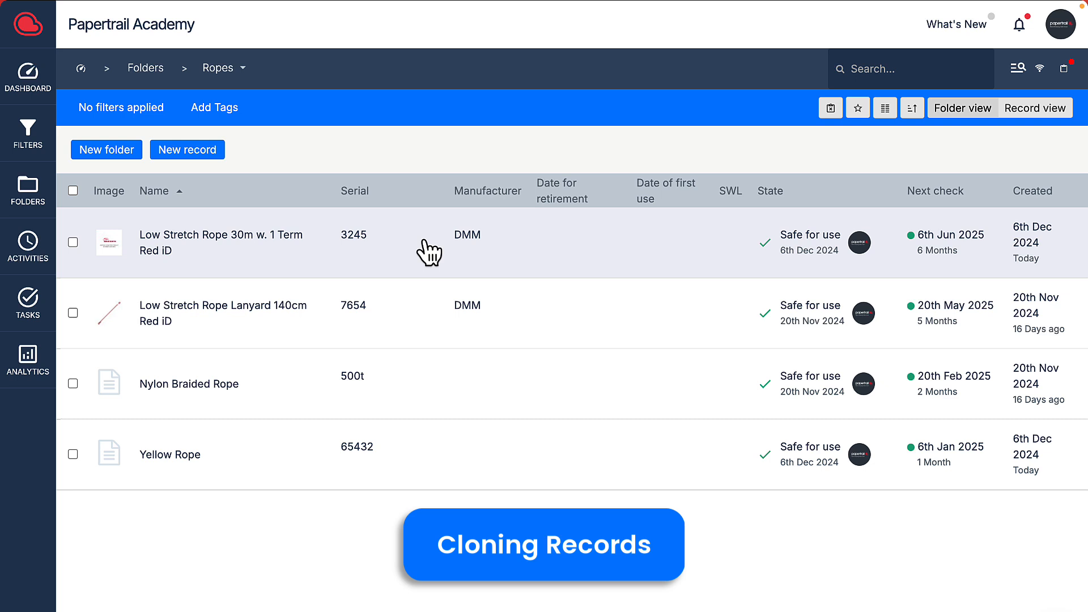
Clone the Low Stretch Rope 30m w. 1 Term Red iD record with a quantity of 1.
{"action": "left_click", "coordinate": [72, 243]}
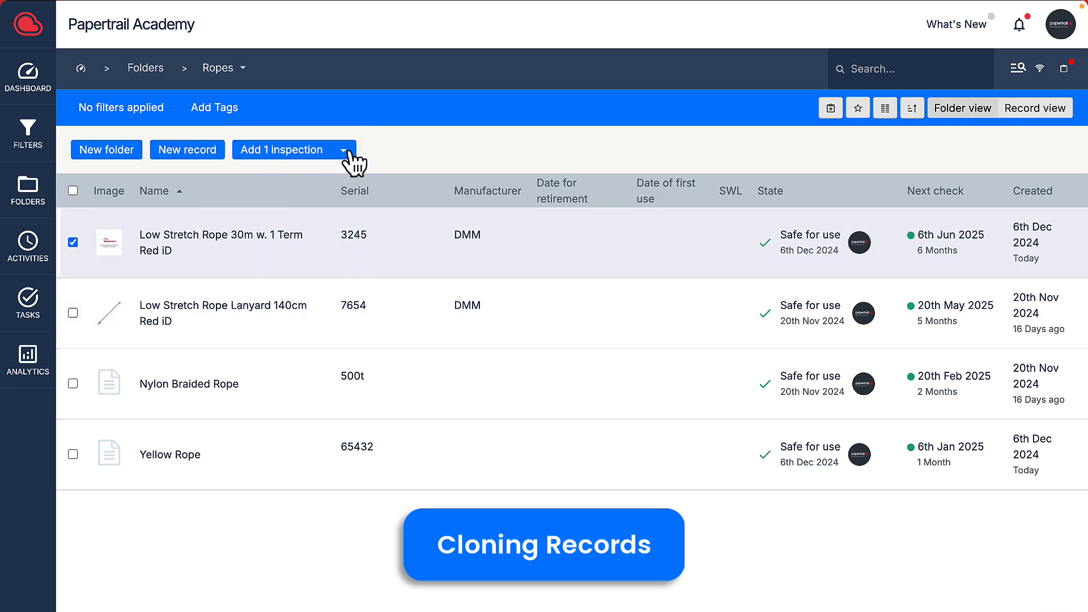
{"action": "left_click", "coordinate": [343, 151]}
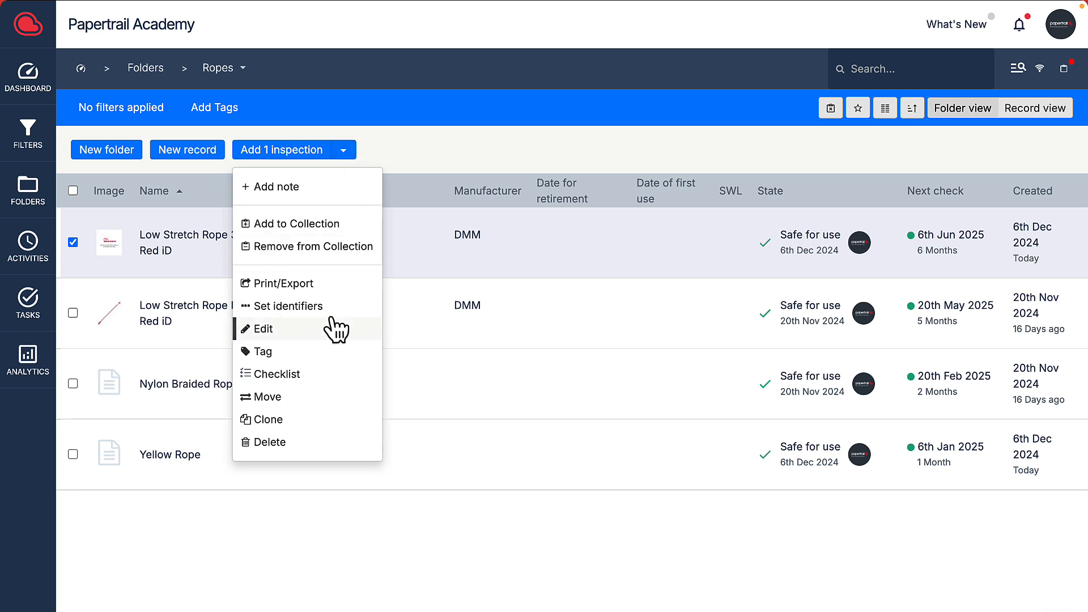
{"action": "left_click", "coordinate": [314, 419]}
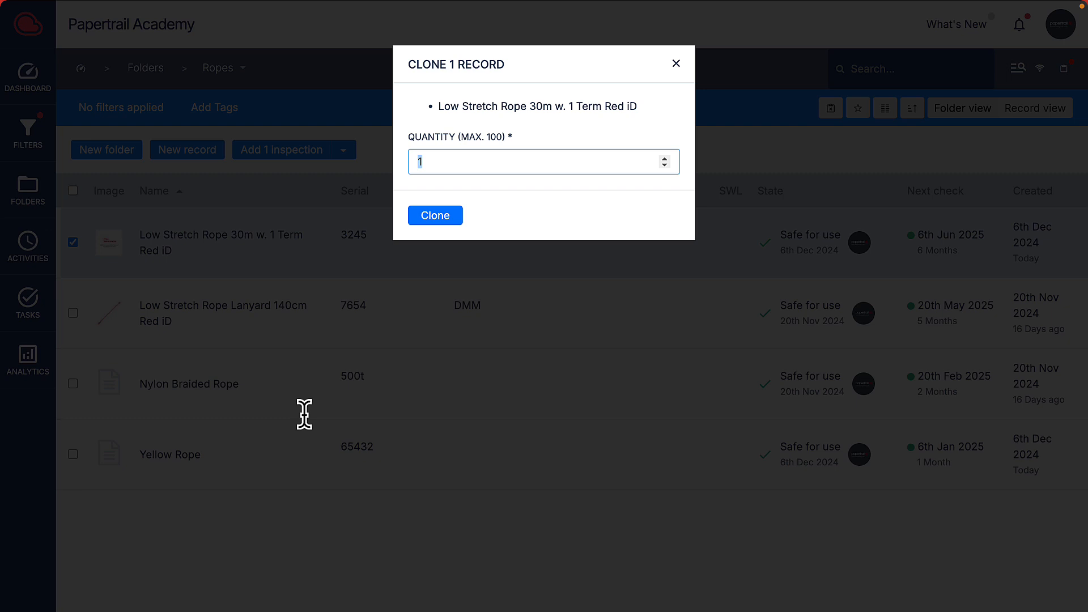
{"action": "left_click", "coordinate": [445, 222]}
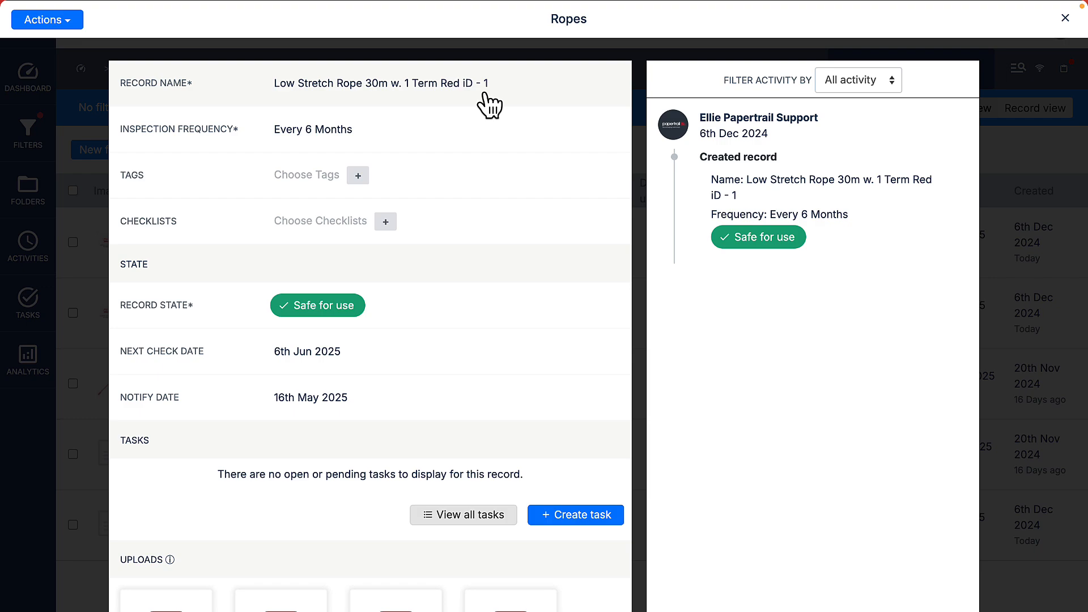
Move the cloned Low Stretch Rope 30m record to the Other folder.
{"action": "left_click", "coordinate": [67, 22]}
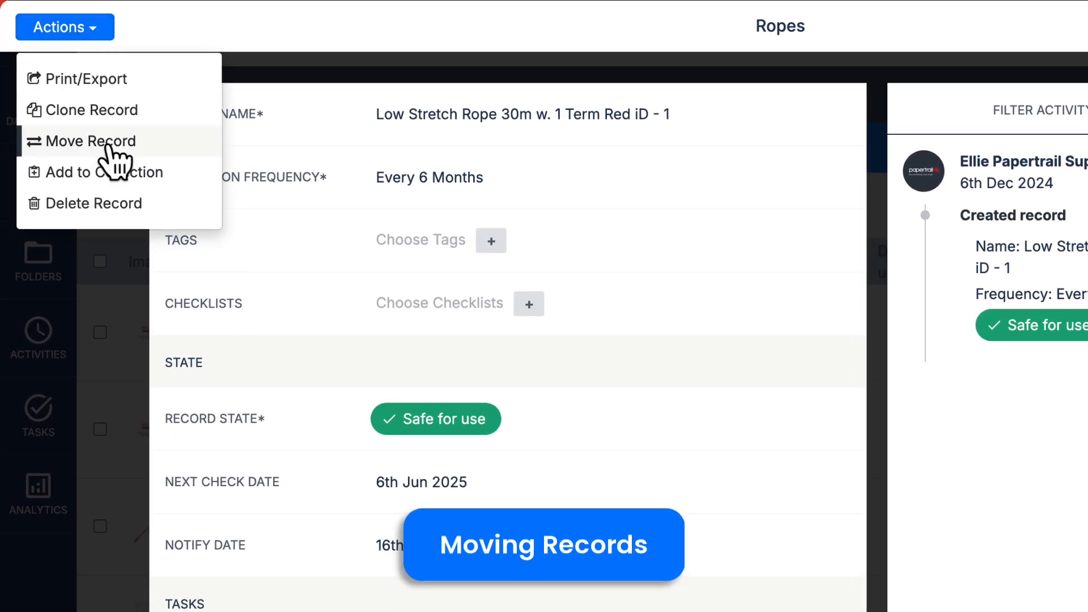
{"action": "left_click", "coordinate": [110, 143]}
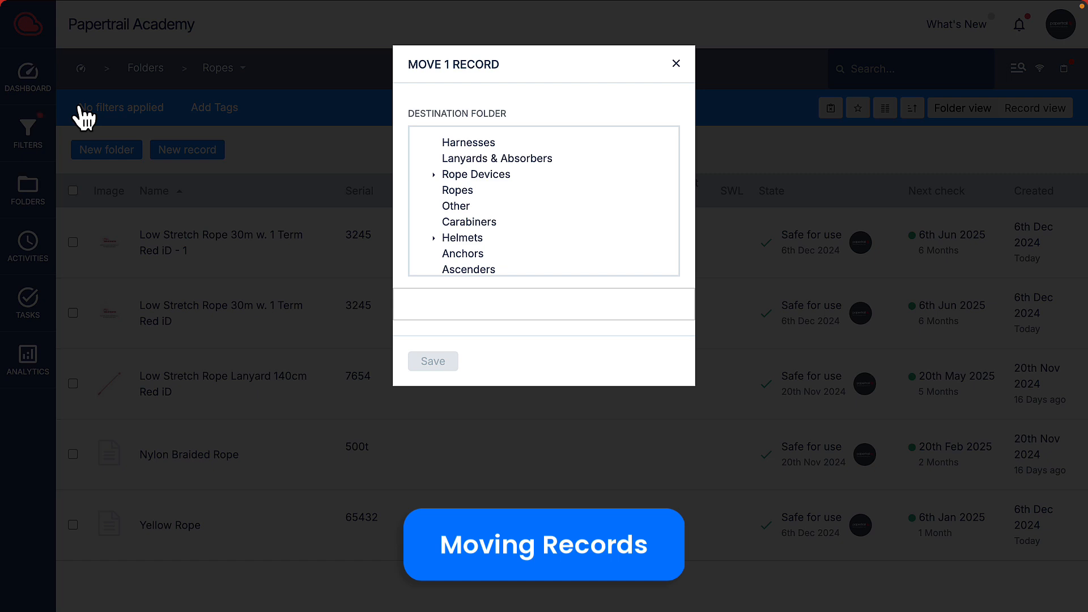
{"action": "left_click", "coordinate": [457, 208]}
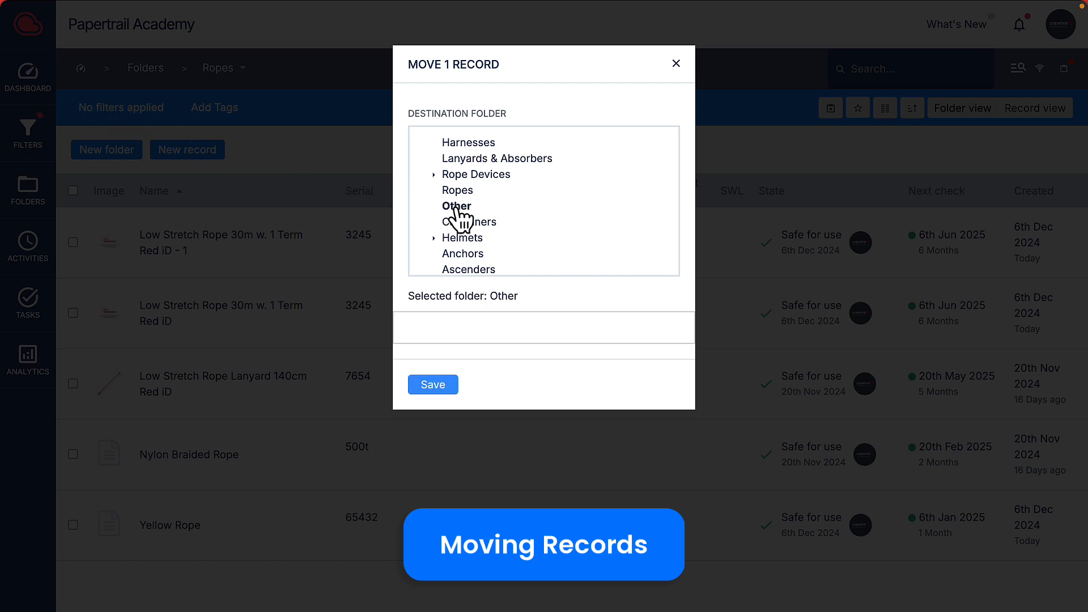
{"action": "left_click", "coordinate": [440, 387]}
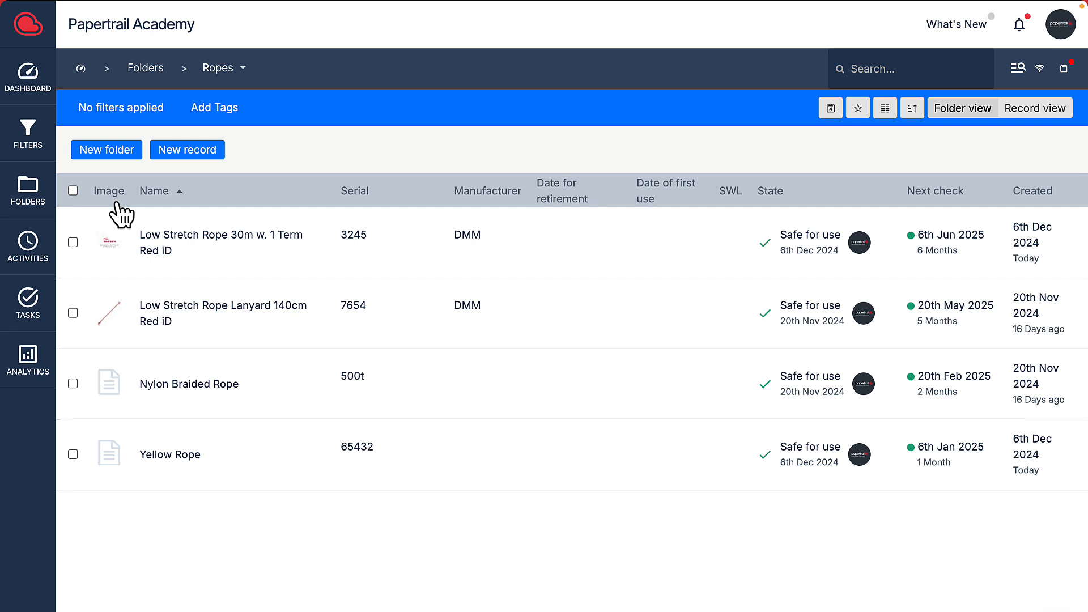
{"action": "left_click", "coordinate": [72, 243]}
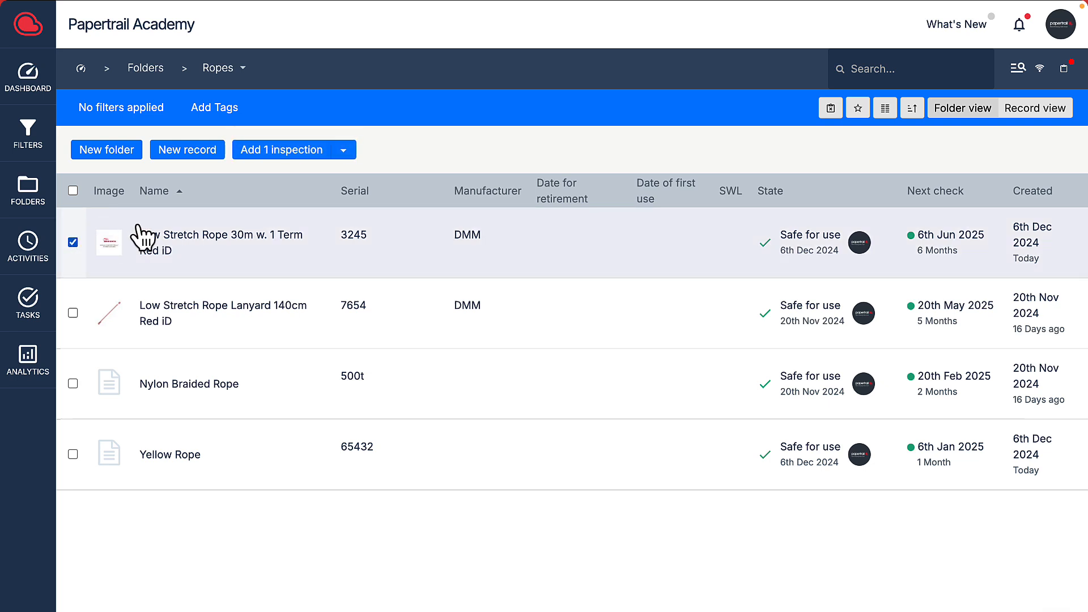
{"action": "left_click", "coordinate": [344, 151]}
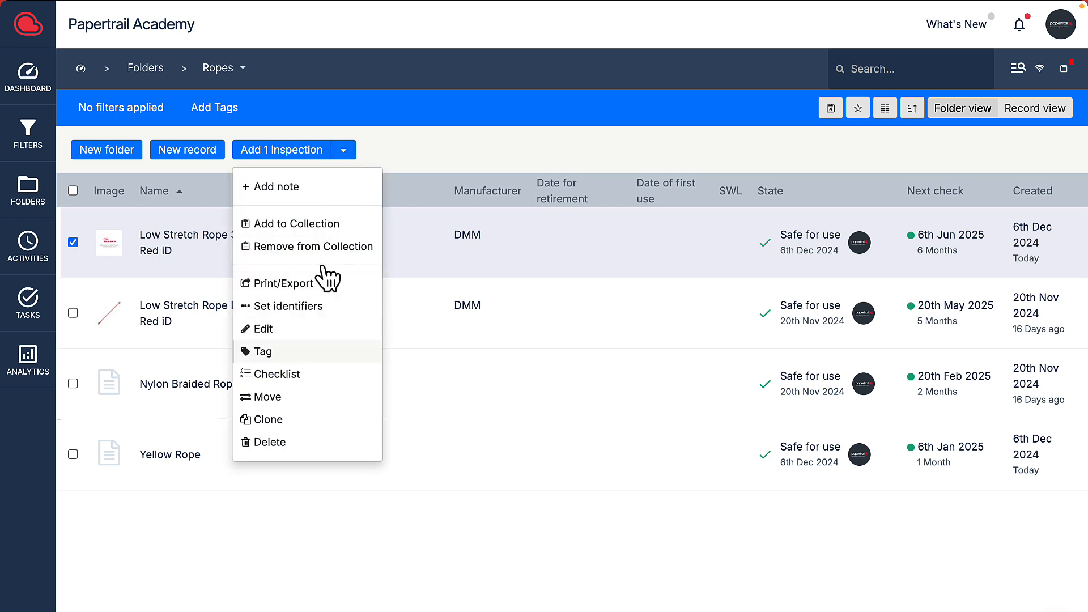
{"action": "left_click", "coordinate": [295, 398]}
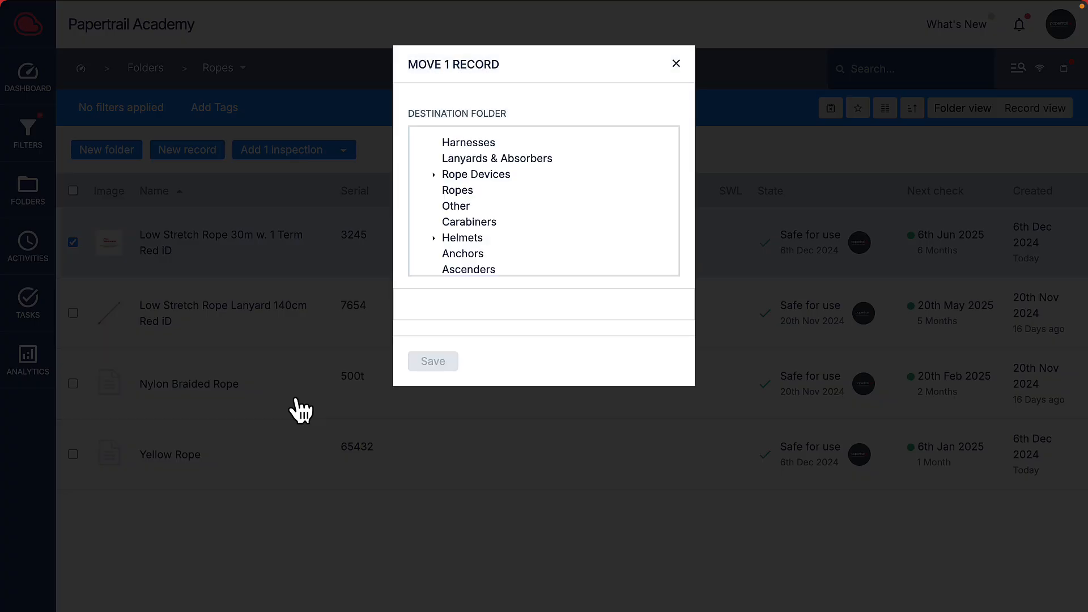
{"action": "left_click", "coordinate": [435, 238]}
{"action": "scroll", "coordinate": [533, 234], "scroll_direction": "down", "scroll_amount": 3}
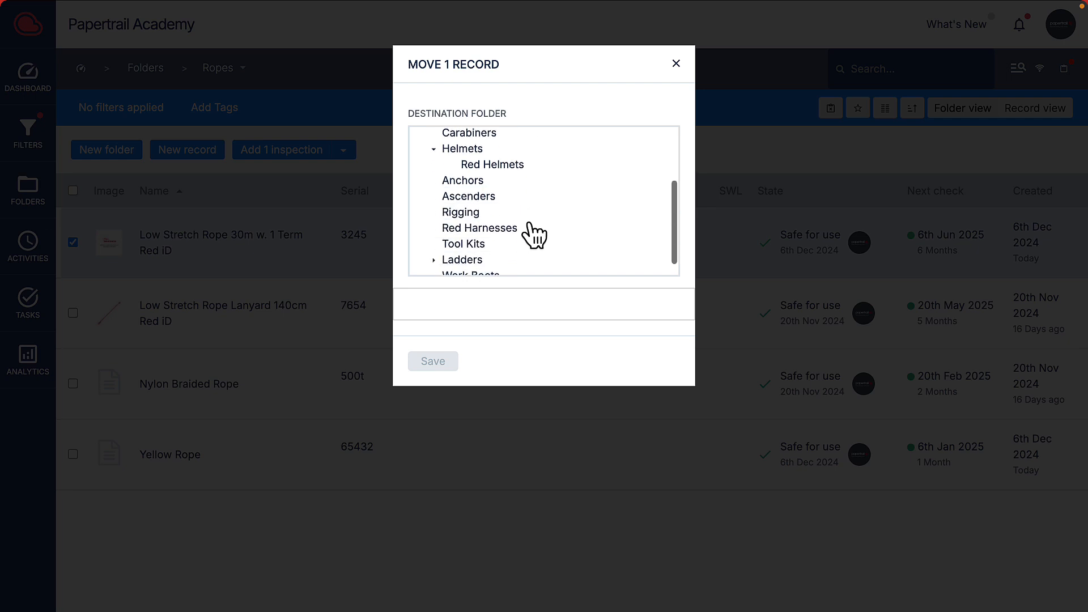
{"action": "scroll", "coordinate": [532, 233], "scroll_direction": "down", "scroll_amount": 1}
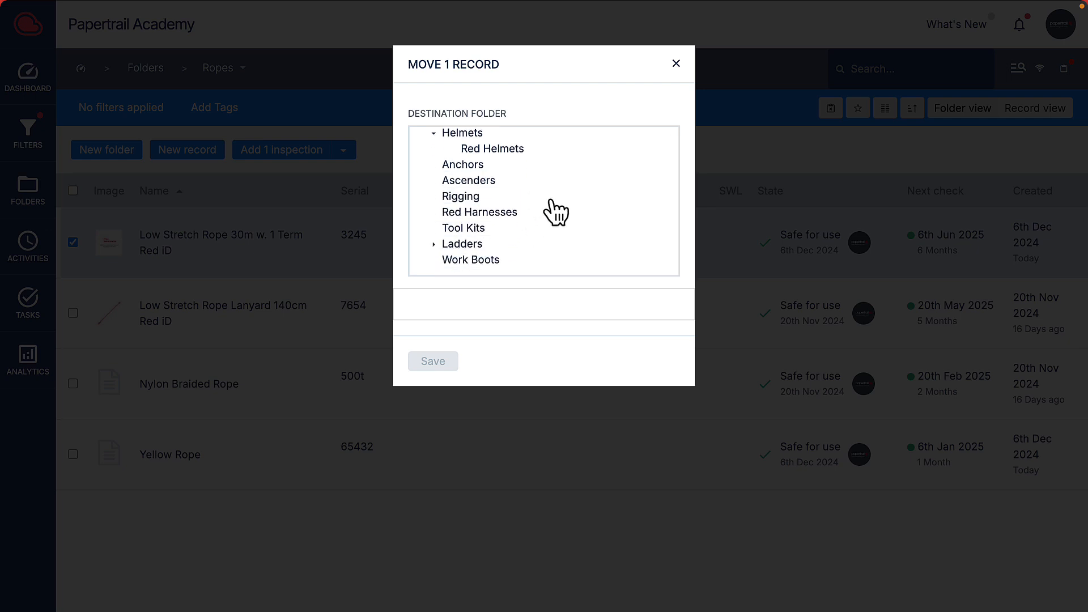
{"action": "left_click", "coordinate": [677, 64]}
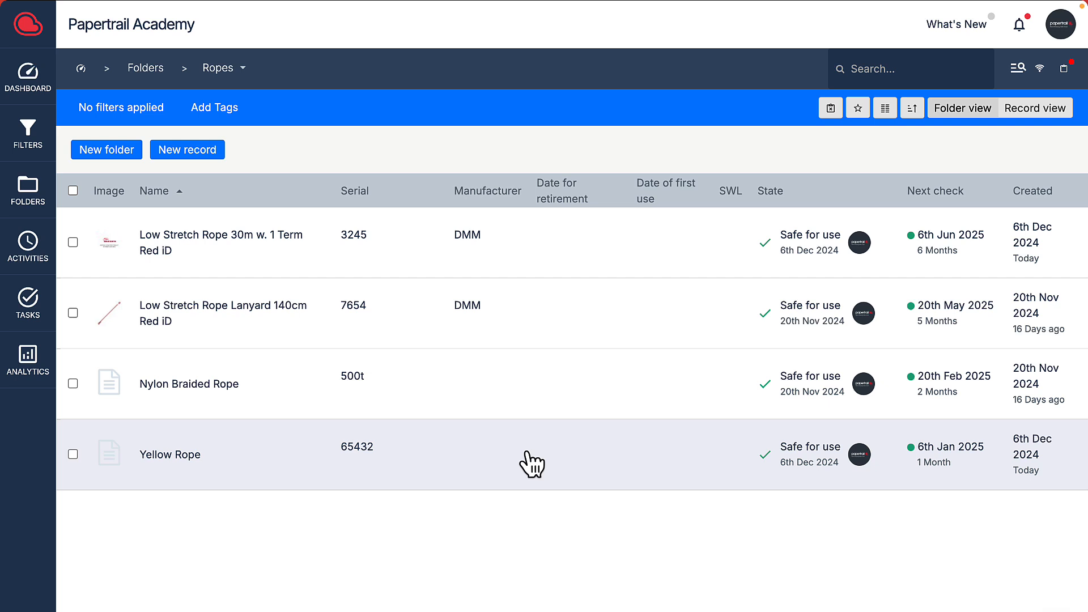
Open the Yellow Rope record and show all of its fields, looking through the LOLER and optional info sections.
{"action": "left_click", "coordinate": [446, 465]}
{"action": "scroll", "coordinate": [408, 408], "scroll_direction": "down", "scroll_amount": 4}
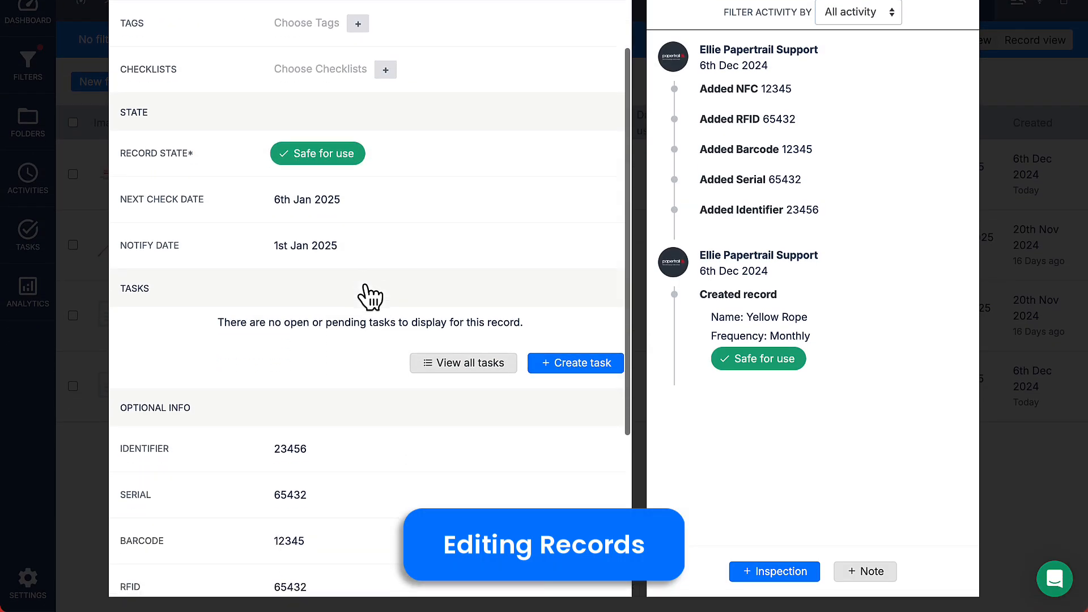
{"action": "scroll", "coordinate": [370, 296], "scroll_direction": "down", "scroll_amount": 2}
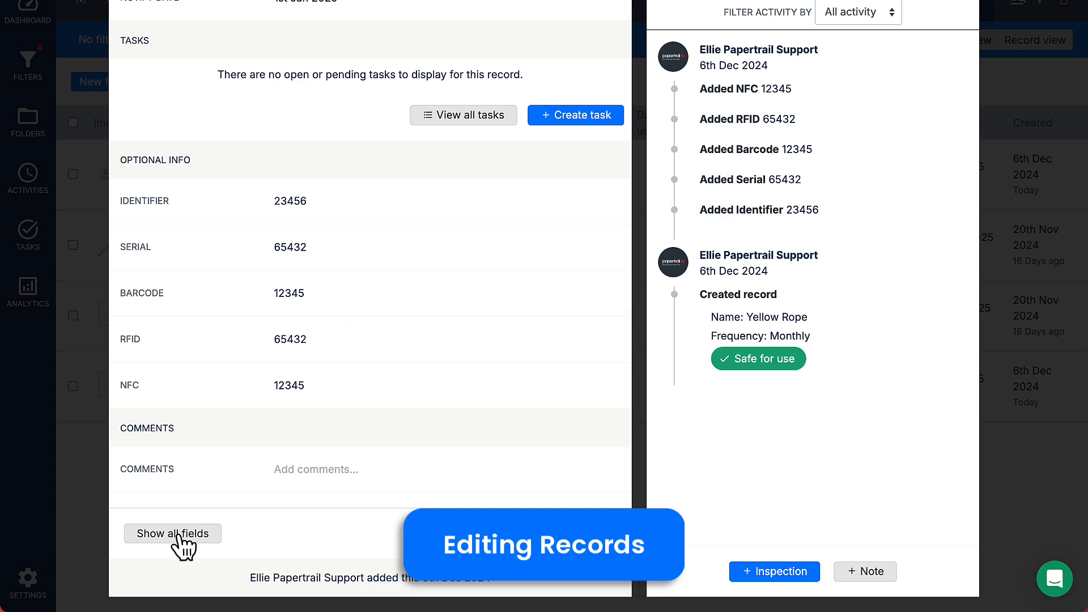
{"action": "left_click", "coordinate": [179, 537]}
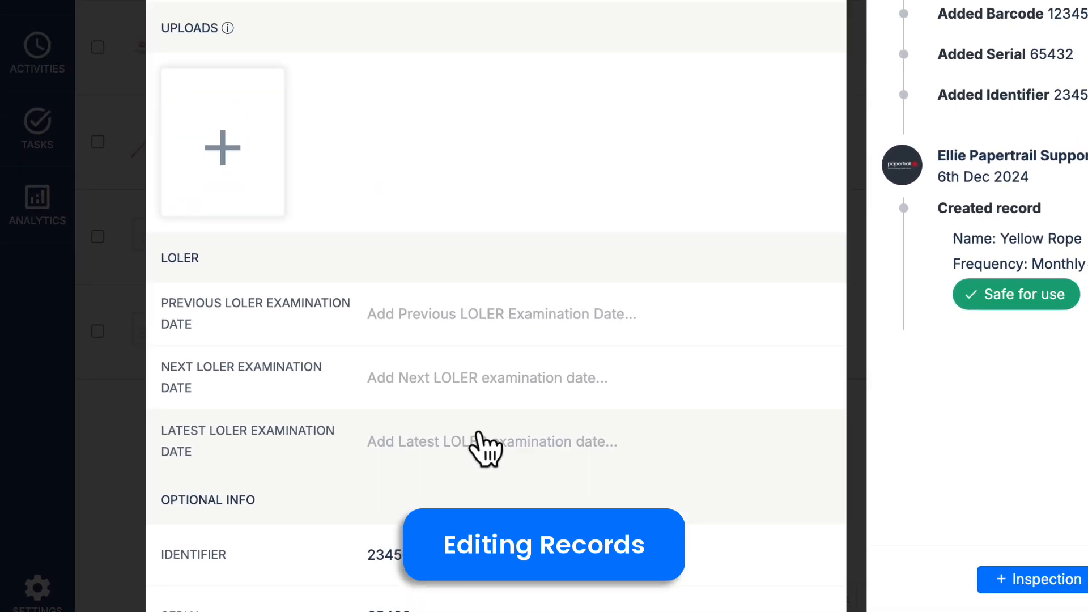
{"action": "scroll", "coordinate": [799, 295], "scroll_direction": "down", "scroll_amount": 3}
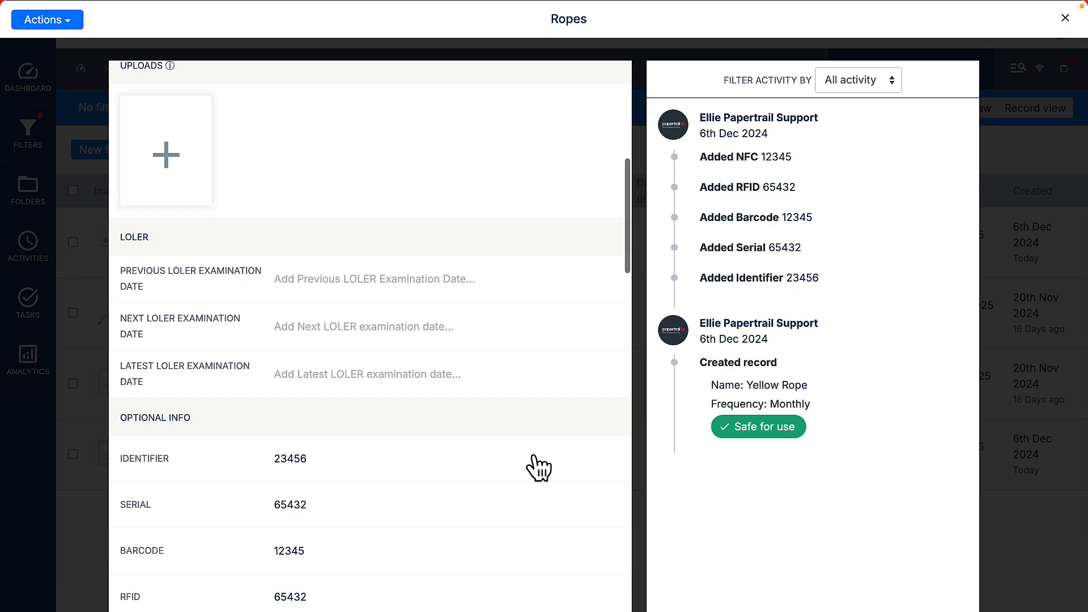
{"action": "scroll", "coordinate": [539, 468], "scroll_direction": "down", "scroll_amount": 5}
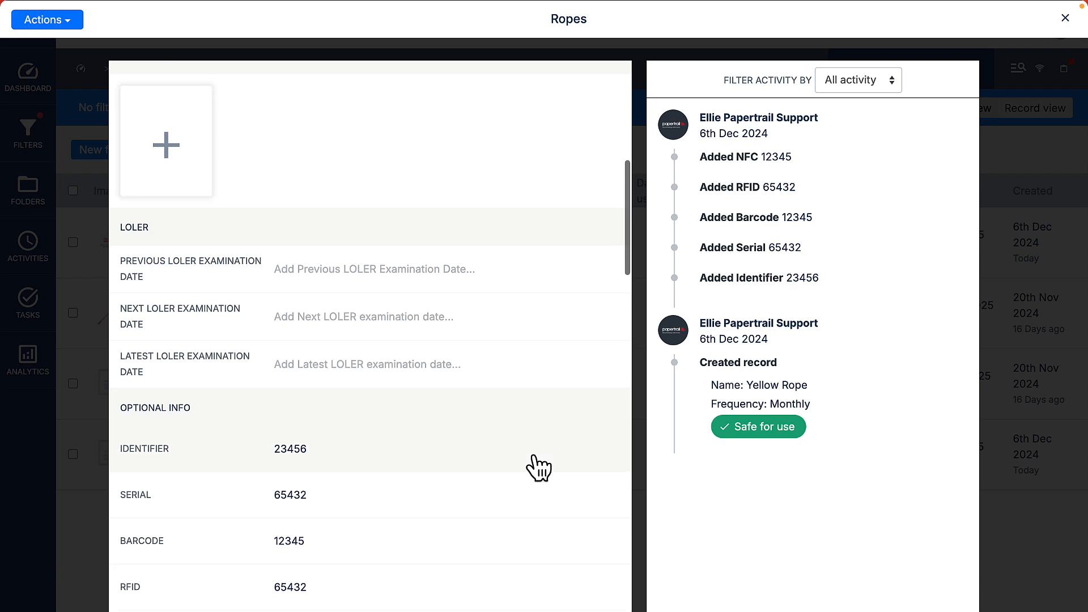
{"action": "scroll", "coordinate": [538, 468], "scroll_direction": "down", "scroll_amount": 3}
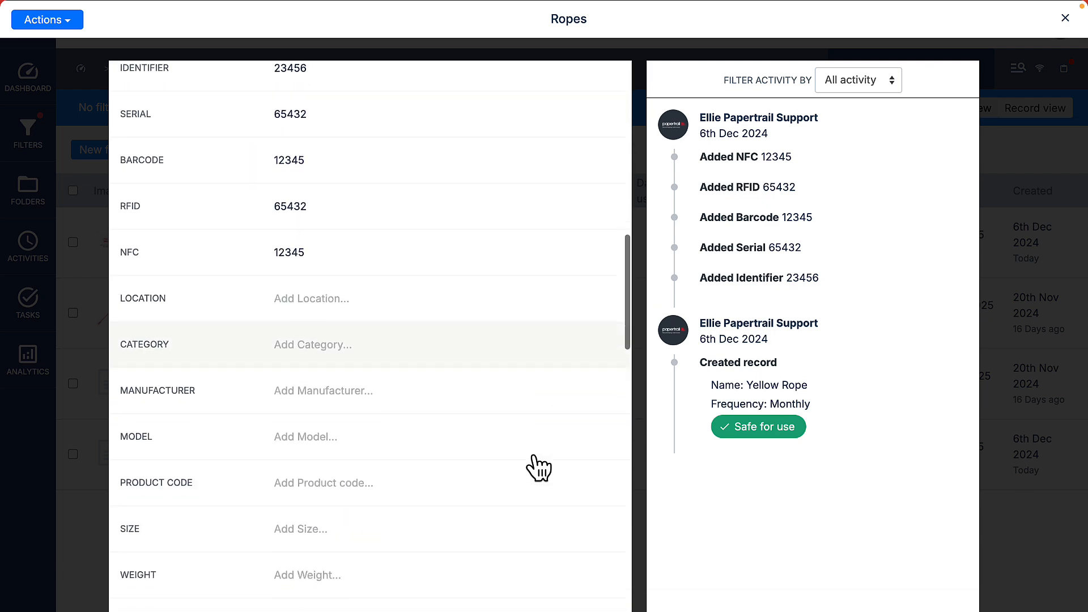
Open the Yellow Rope's record name and inspection frequency for editing.
{"action": "left_click_drag", "start_coordinate": [625, 301], "coordinate": [644, 85]}
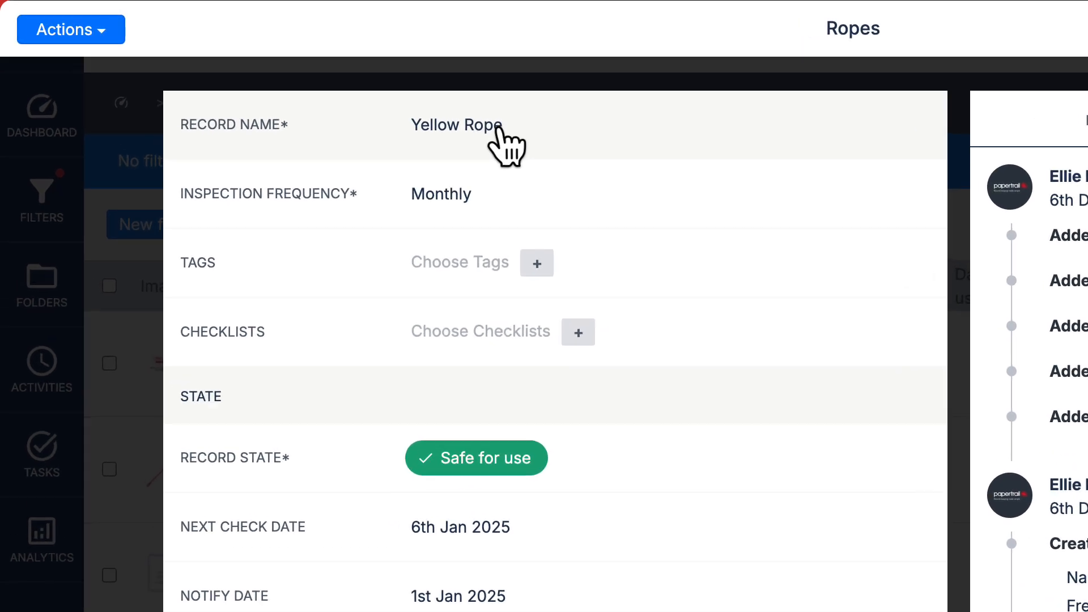
{"action": "left_click", "coordinate": [408, 102]}
{"action": "left_click", "coordinate": [489, 195]}
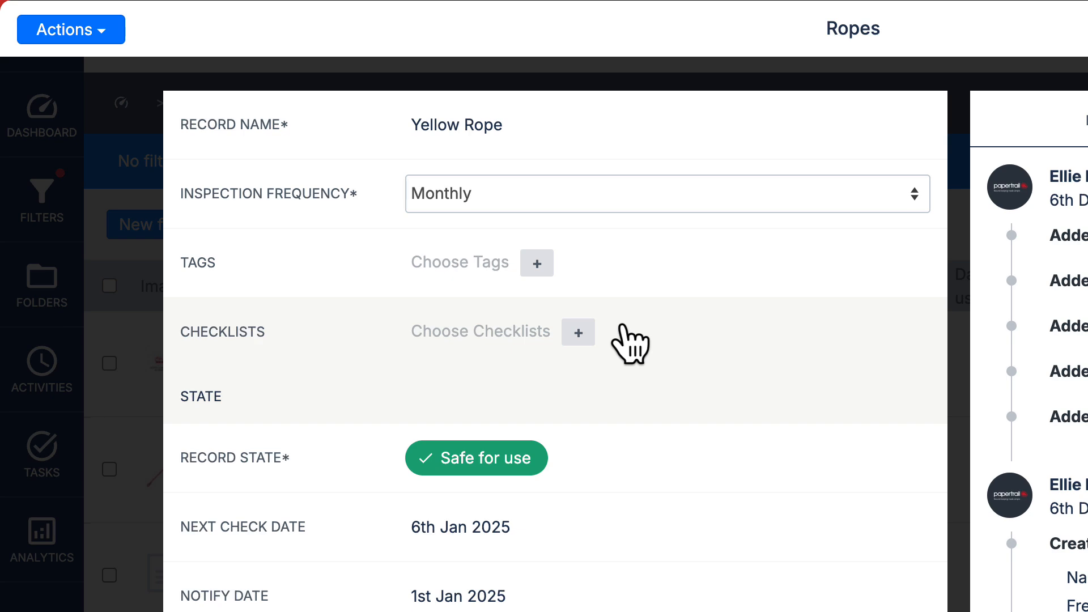
Upload the PT-logo-modern-living-room JPG from the Documents folder to the Yellow Rope record.
{"action": "scroll", "coordinate": [629, 343], "scroll_direction": "down", "scroll_amount": 4}
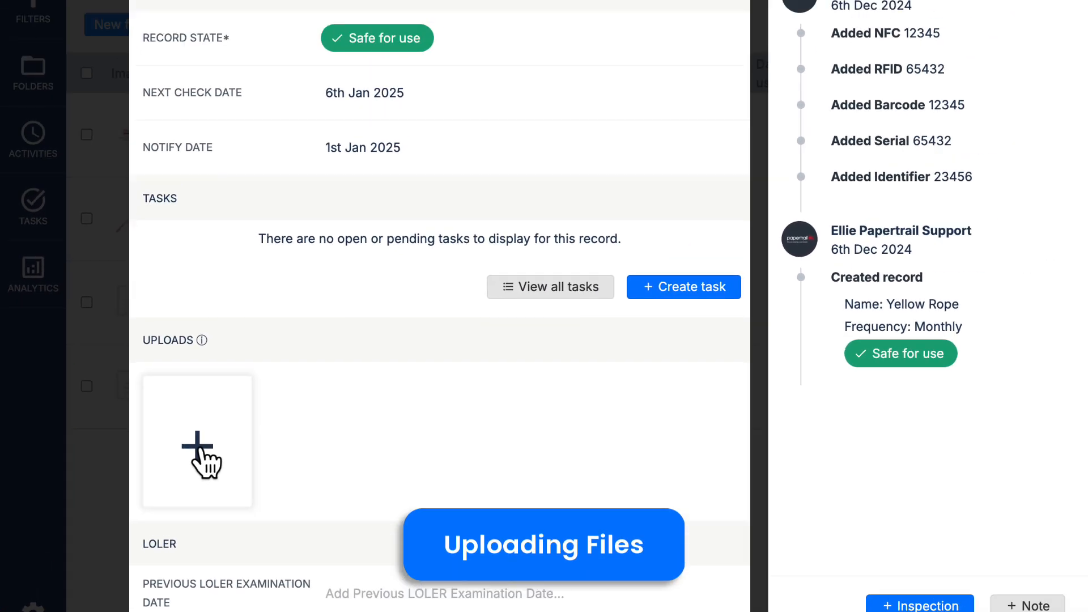
{"action": "left_click", "coordinate": [198, 447]}
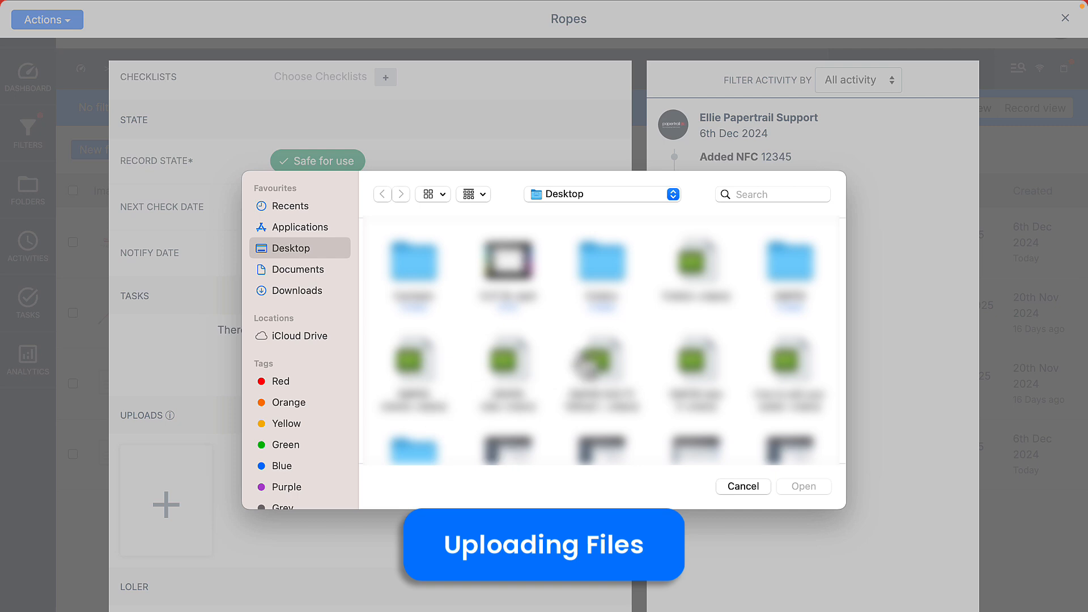
{"action": "scroll", "coordinate": [608, 340], "scroll_direction": "down", "scroll_amount": 3}
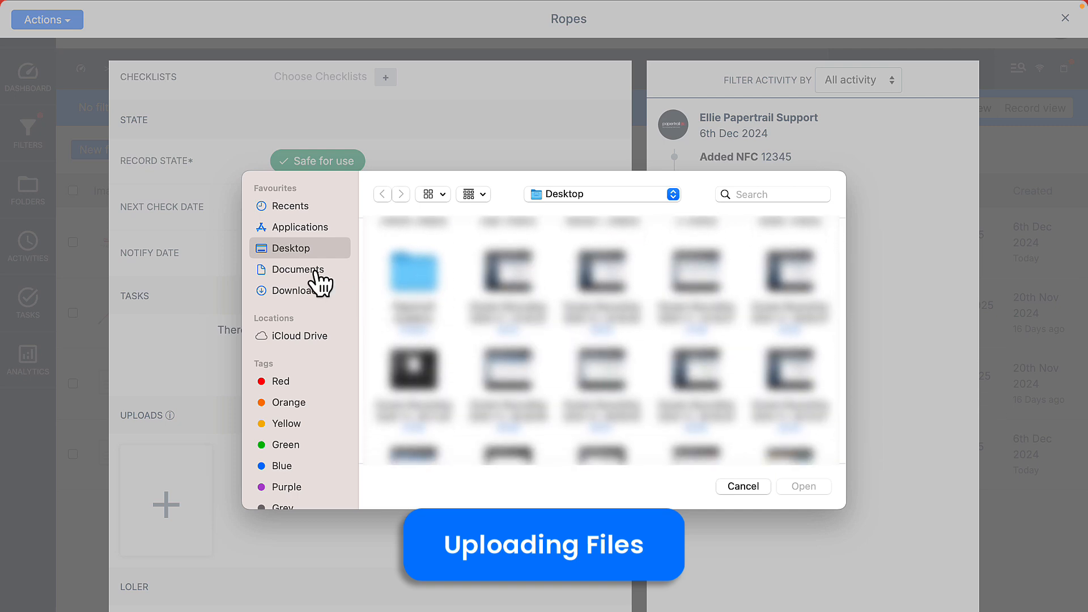
{"action": "left_click", "coordinate": [317, 272]}
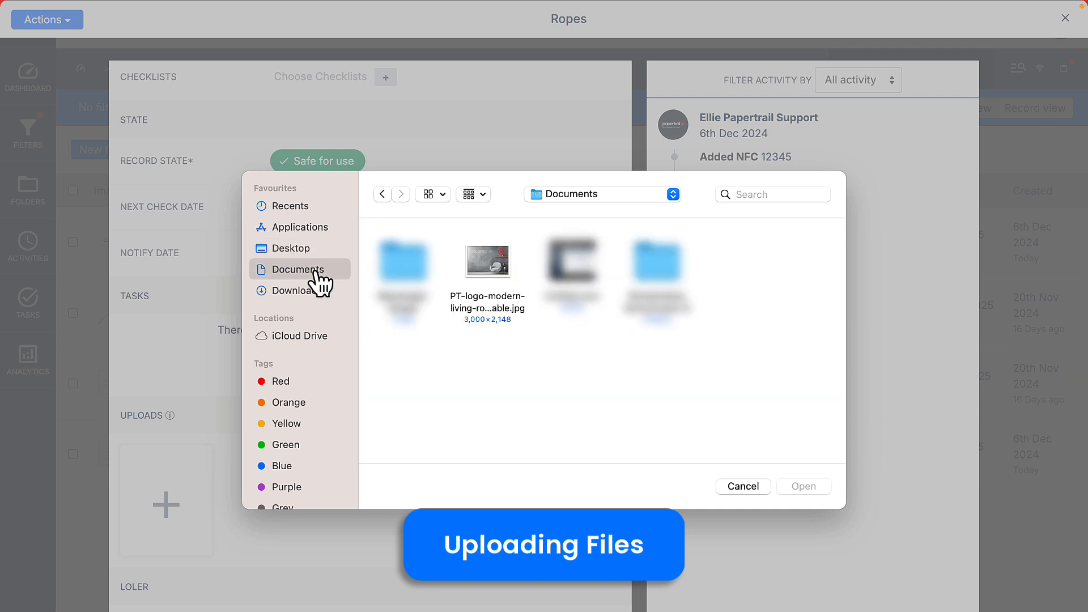
{"action": "left_click", "coordinate": [488, 266]}
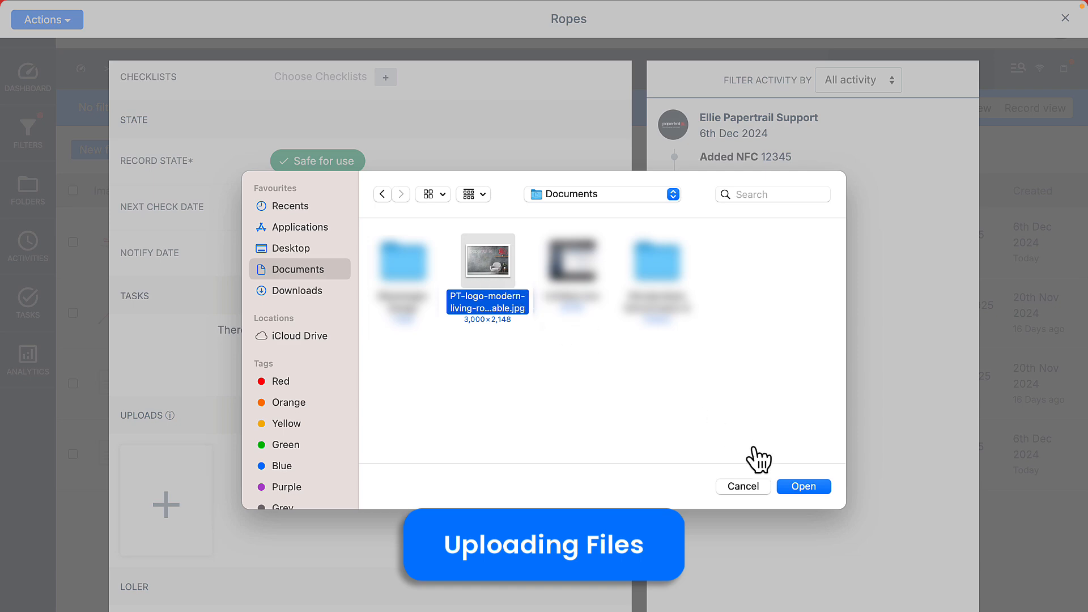
{"action": "left_click", "coordinate": [812, 488]}
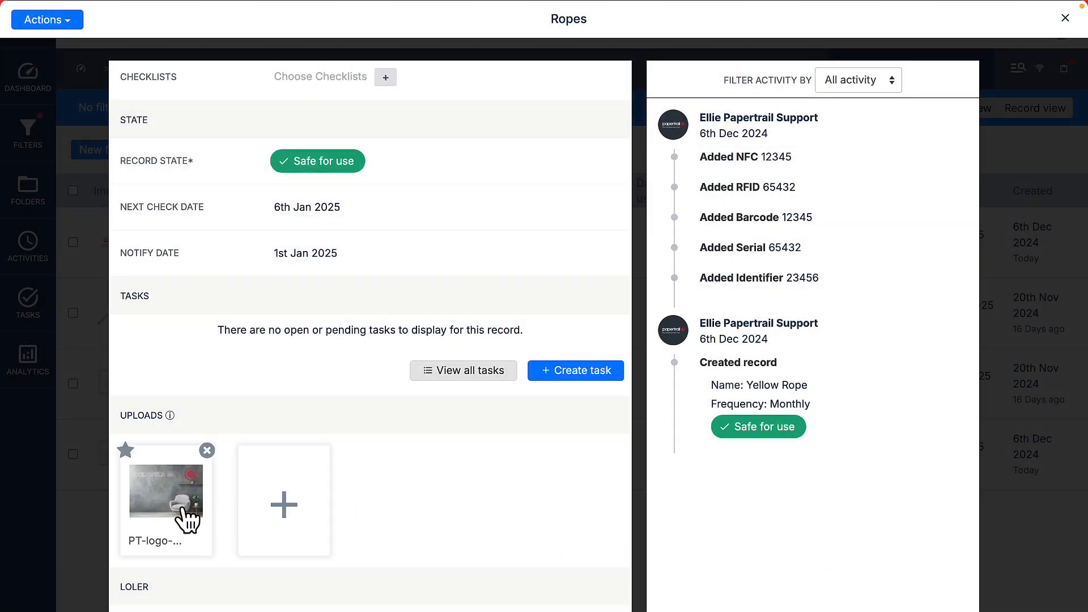
Star the Worn tyre .jpg upload as the Yellow Rope's main image and close the record.
{"action": "scroll", "coordinate": [186, 520], "scroll_direction": "down", "scroll_amount": 2}
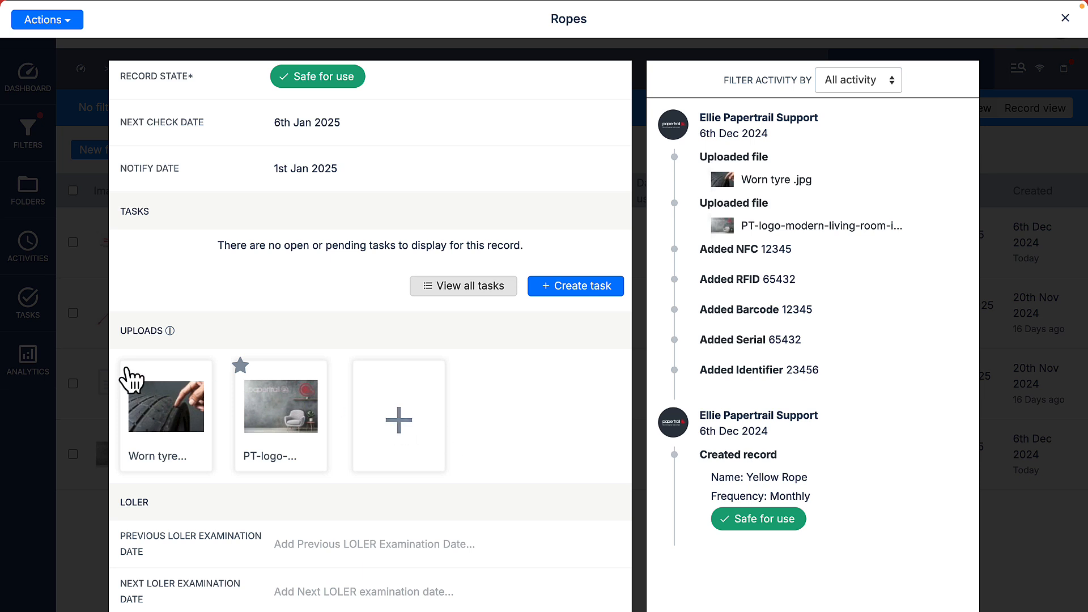
{"action": "mouse_move", "coordinate": [131, 379]}
{"action": "left_click", "coordinate": [125, 365]}
{"action": "left_click", "coordinate": [74, 370]}
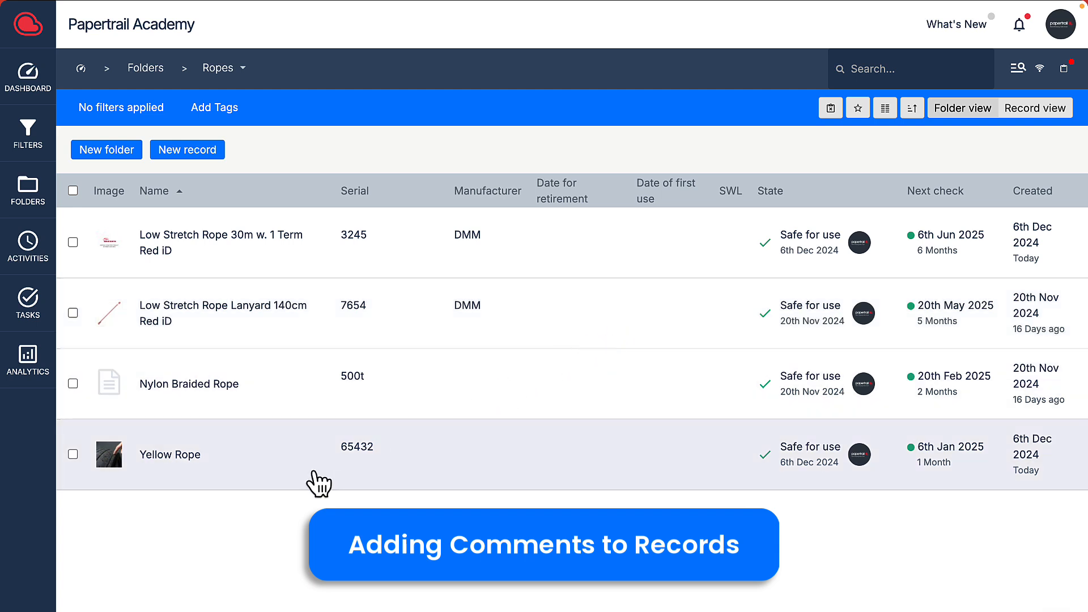
Open the Yellow Rope record's Comments for editing, then close the record.
{"action": "left_click", "coordinate": [316, 474]}
{"action": "scroll", "coordinate": [315, 473], "scroll_direction": "down", "scroll_amount": 4}
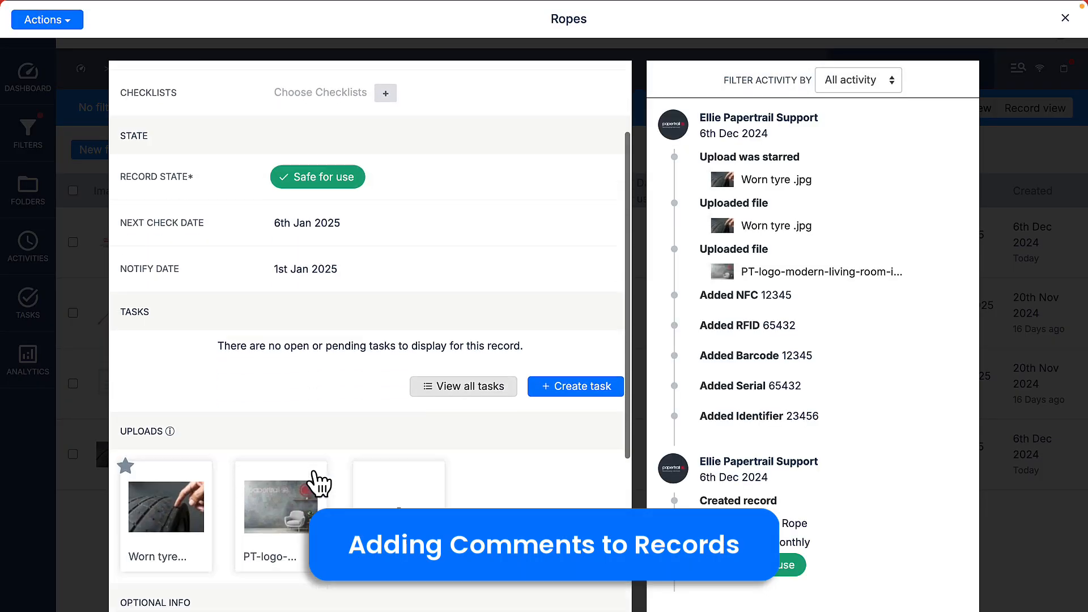
{"action": "scroll", "coordinate": [317, 481], "scroll_direction": "down", "scroll_amount": 5}
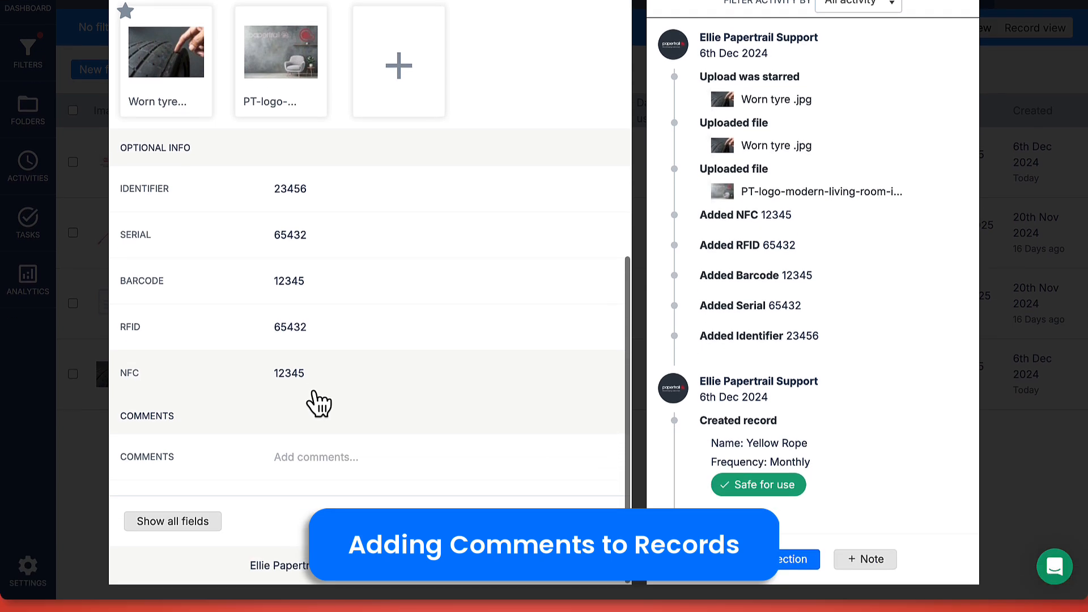
{"action": "left_click", "coordinate": [295, 326]}
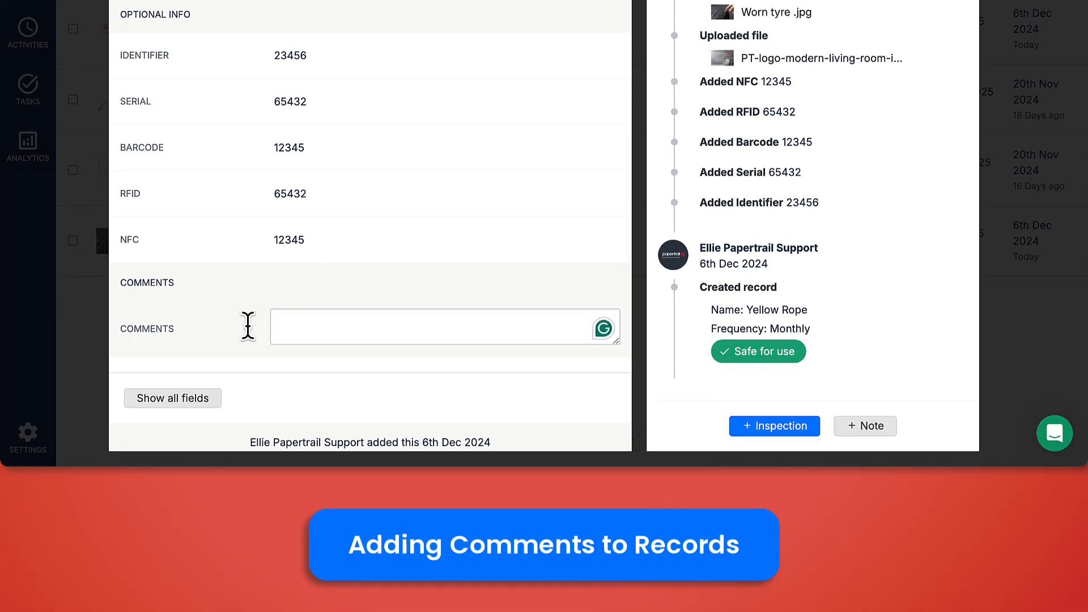
{"action": "left_click", "coordinate": [97, 336]}
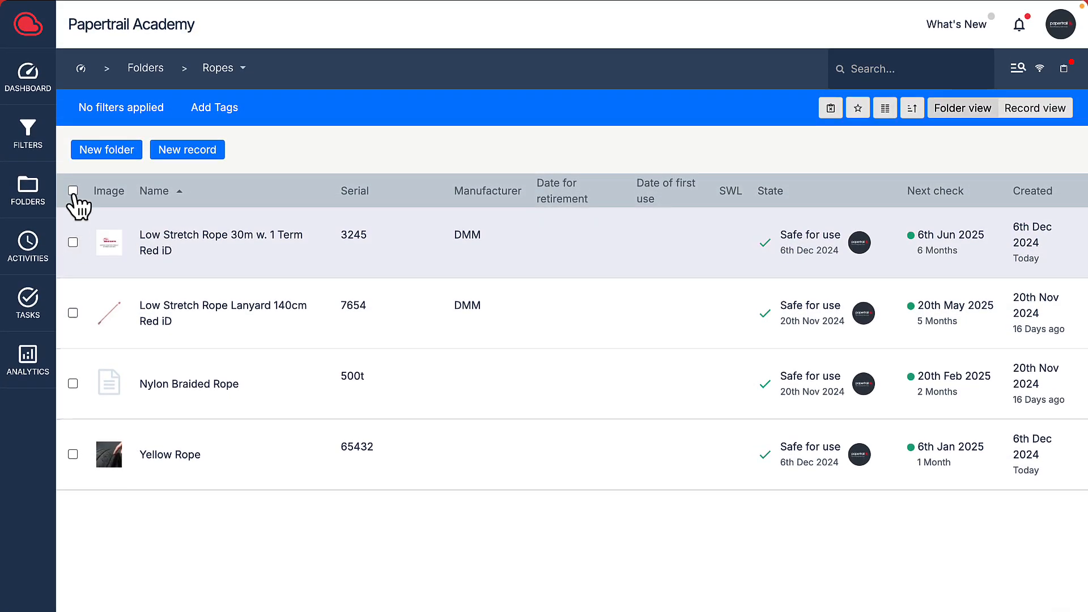
Add the comment "Should be in kit Bag Red" as a note to all four Ropes records and save them all.
{"action": "left_click", "coordinate": [73, 191]}
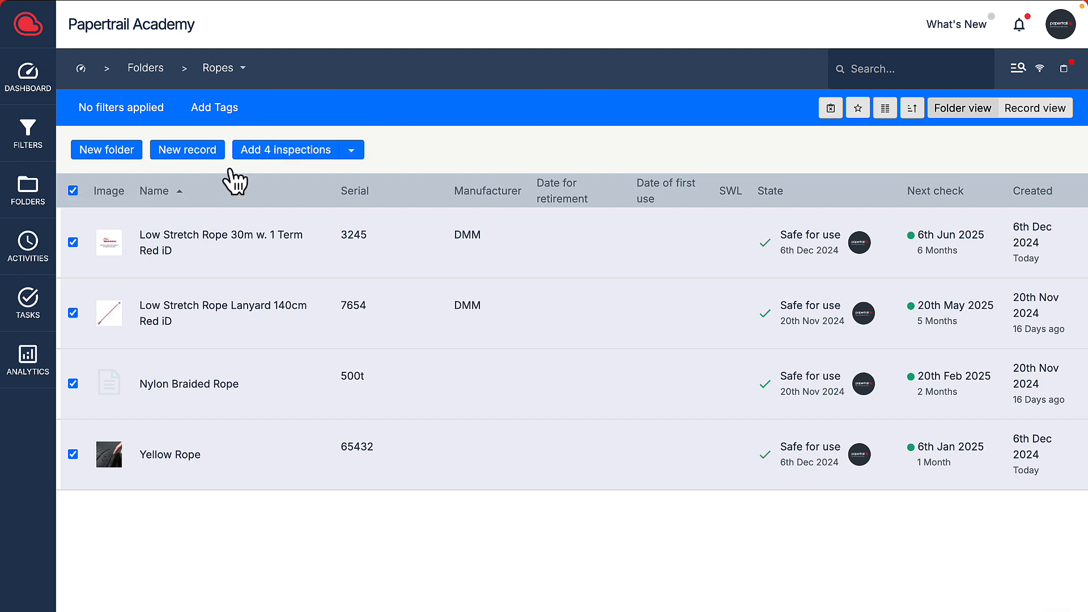
{"action": "left_click", "coordinate": [352, 151]}
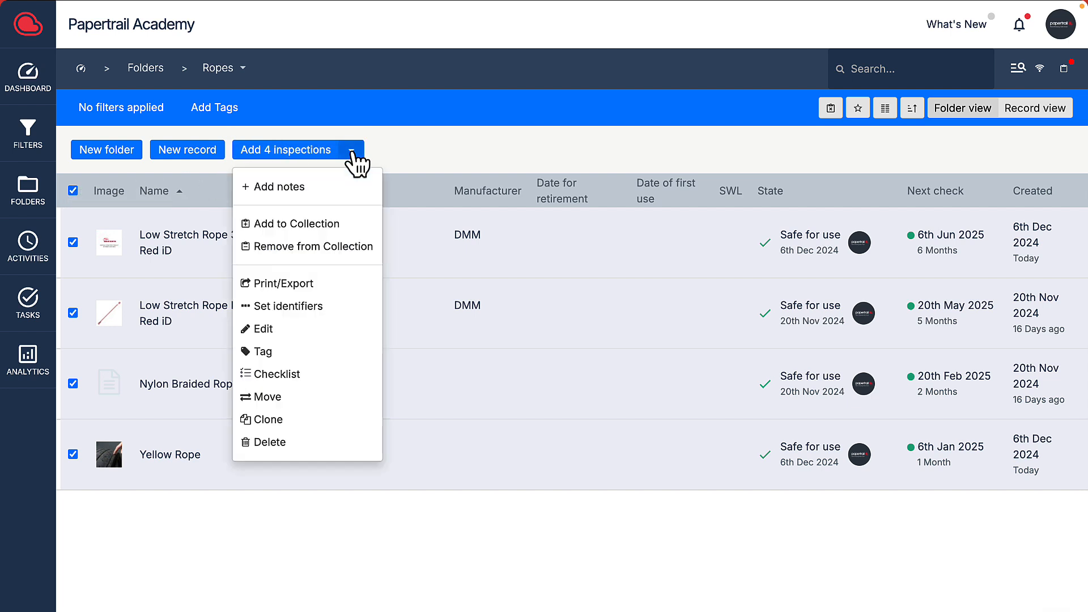
{"action": "left_click", "coordinate": [301, 191]}
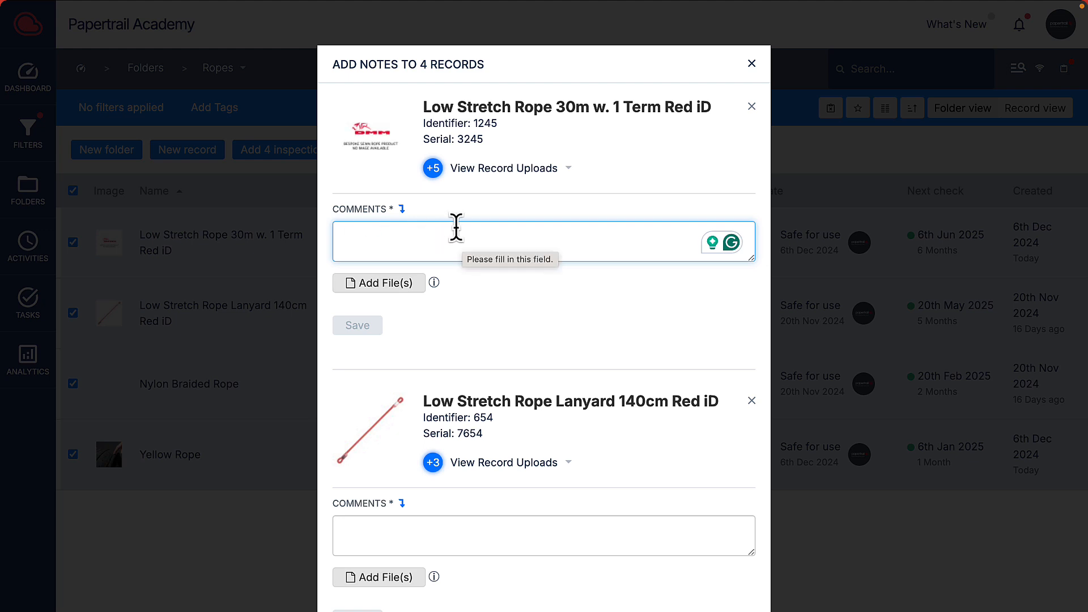
{"action": "type", "text": "Should be in kit Bag Red"}
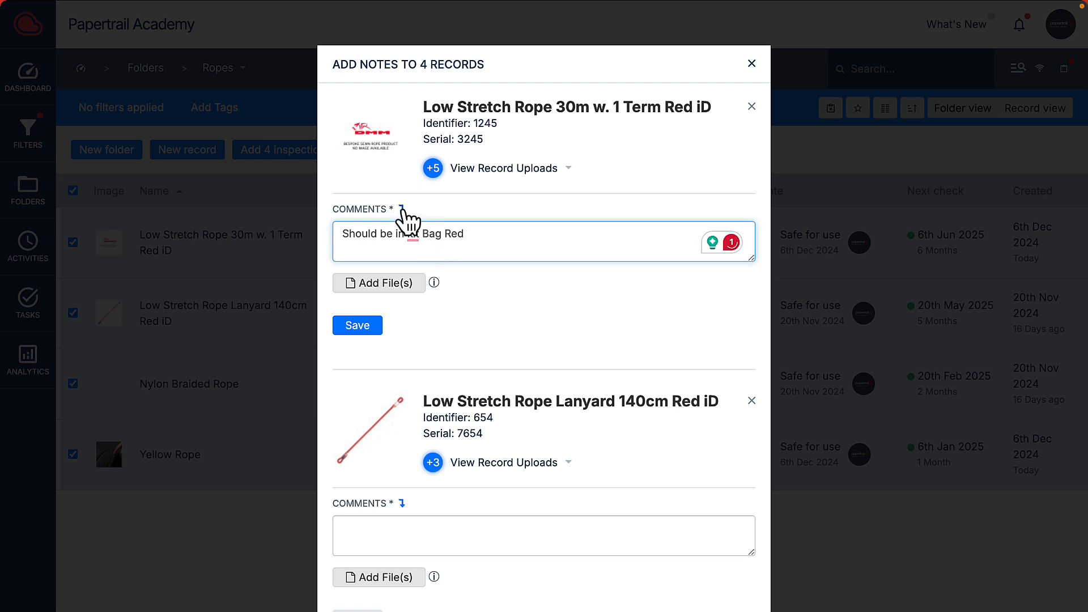
{"action": "left_click", "coordinate": [402, 209]}
{"action": "scroll", "coordinate": [503, 396], "scroll_direction": "down", "scroll_amount": 10}
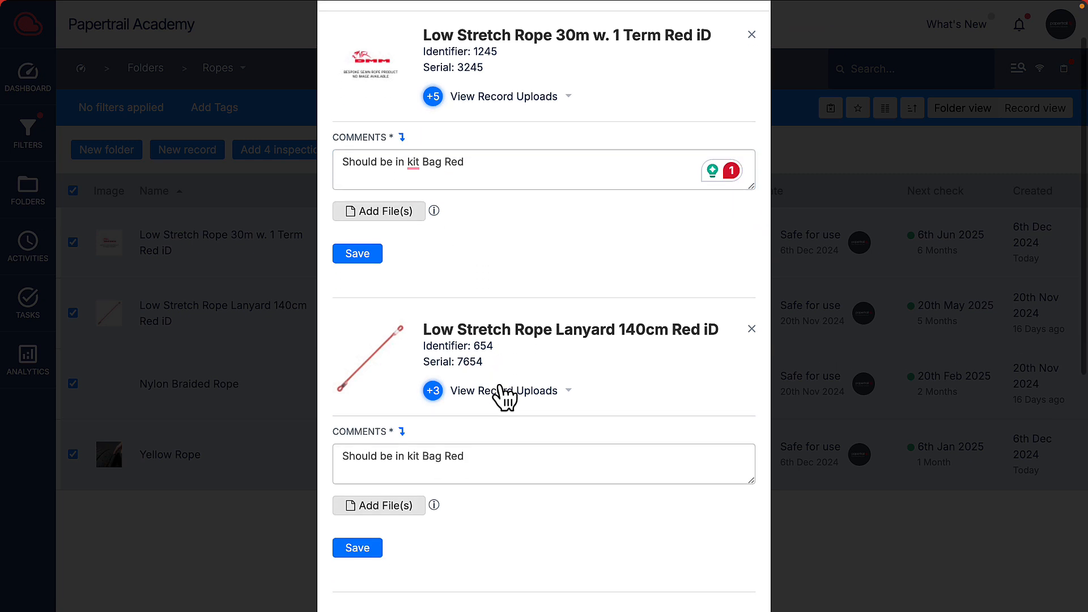
{"action": "scroll", "coordinate": [502, 372], "scroll_direction": "down", "scroll_amount": 3}
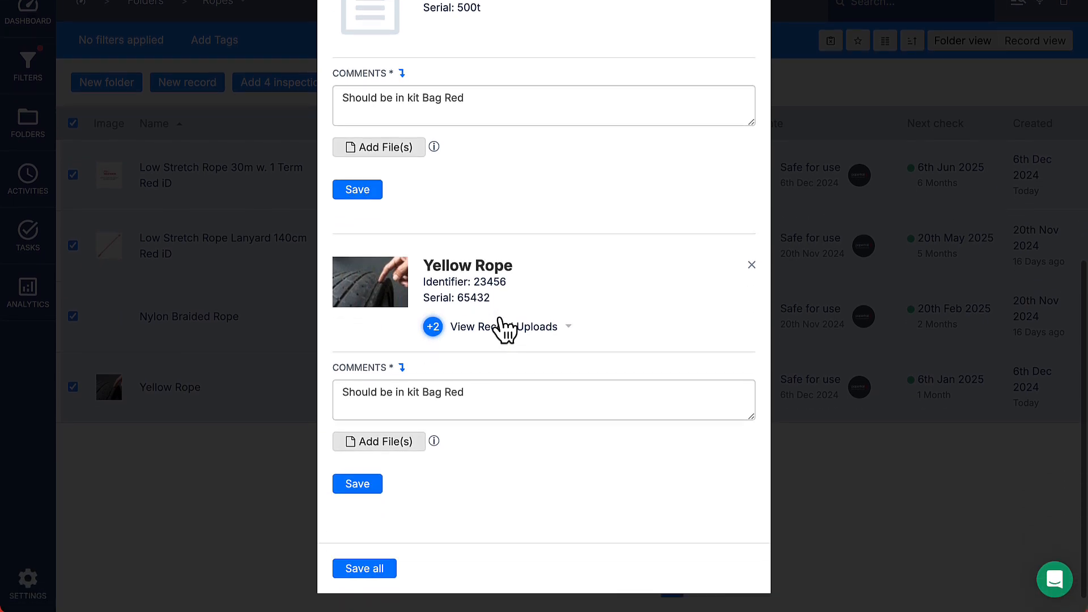
{"action": "left_click", "coordinate": [365, 543]}
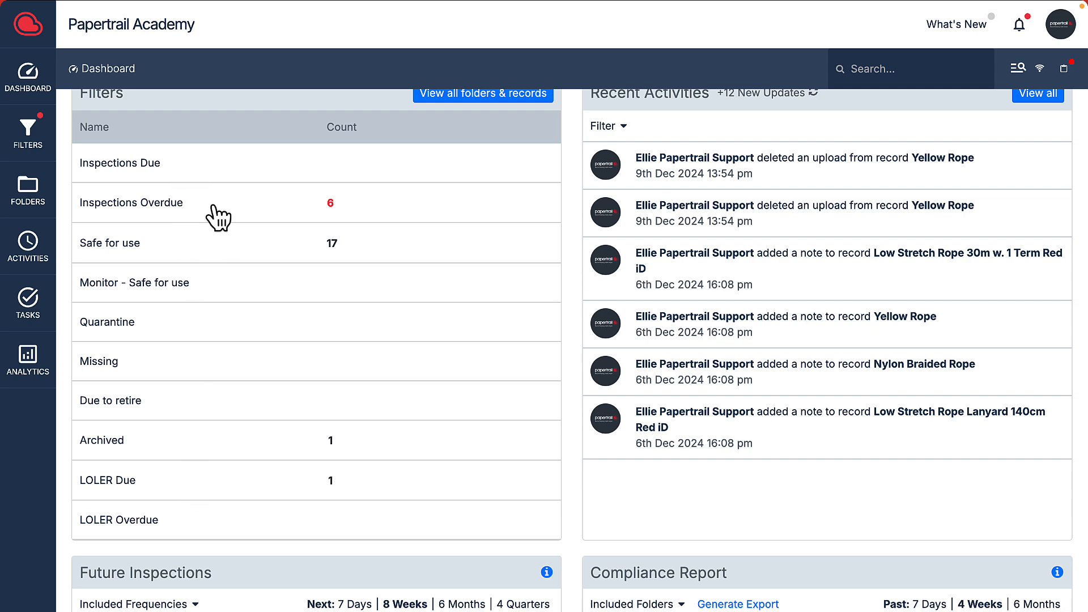
Create a Safe for use record named Child Harness in the Harnesses folder, inspected Every Monday, and open its inspection frequency for editing.
{"action": "scroll", "coordinate": [218, 218], "scroll_direction": "up", "scroll_amount": 1}
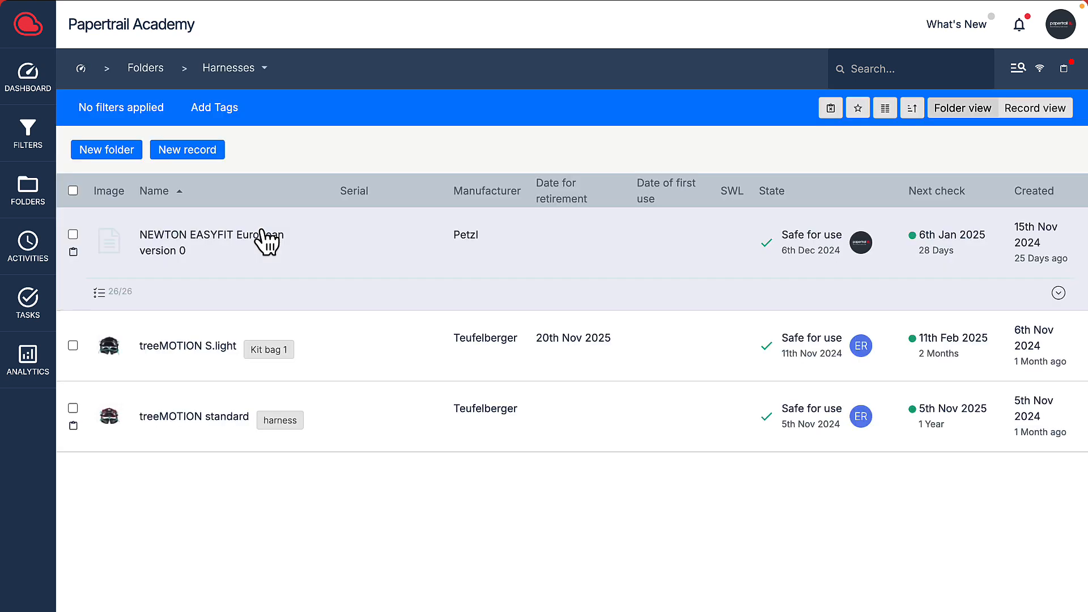
{"action": "left_click", "coordinate": [196, 162]}
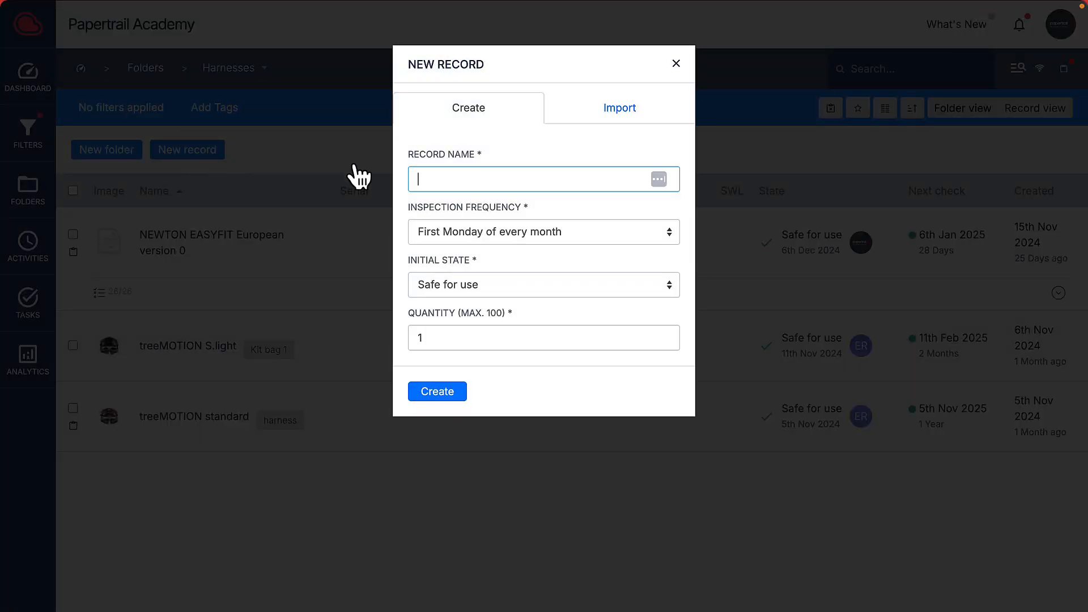
{"action": "type", "text": "Child Harness"}
{"action": "left_click", "coordinate": [579, 247]}
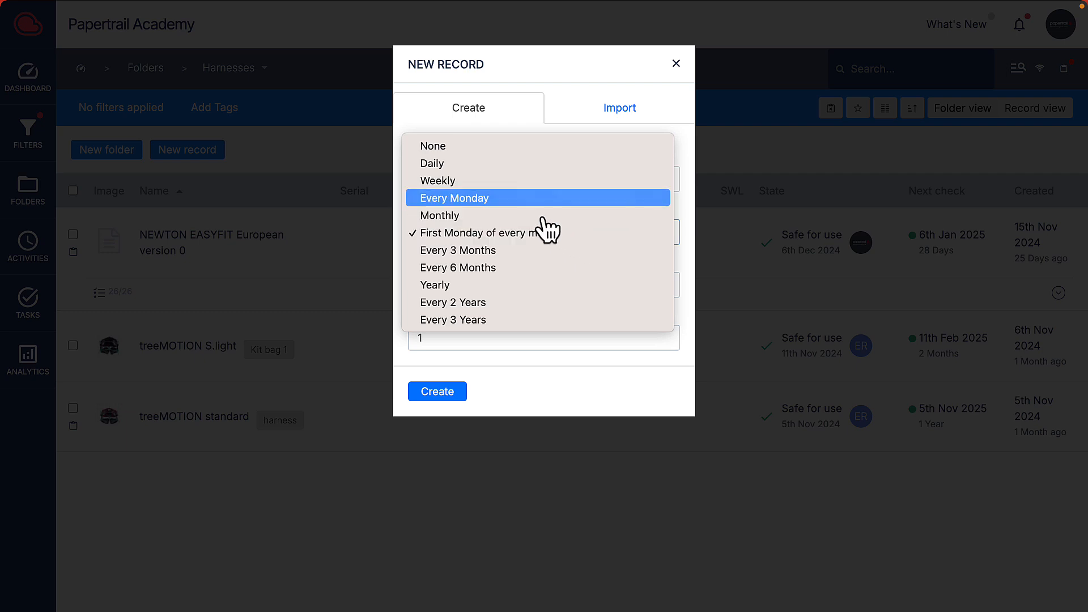
{"action": "left_click", "coordinate": [512, 199]}
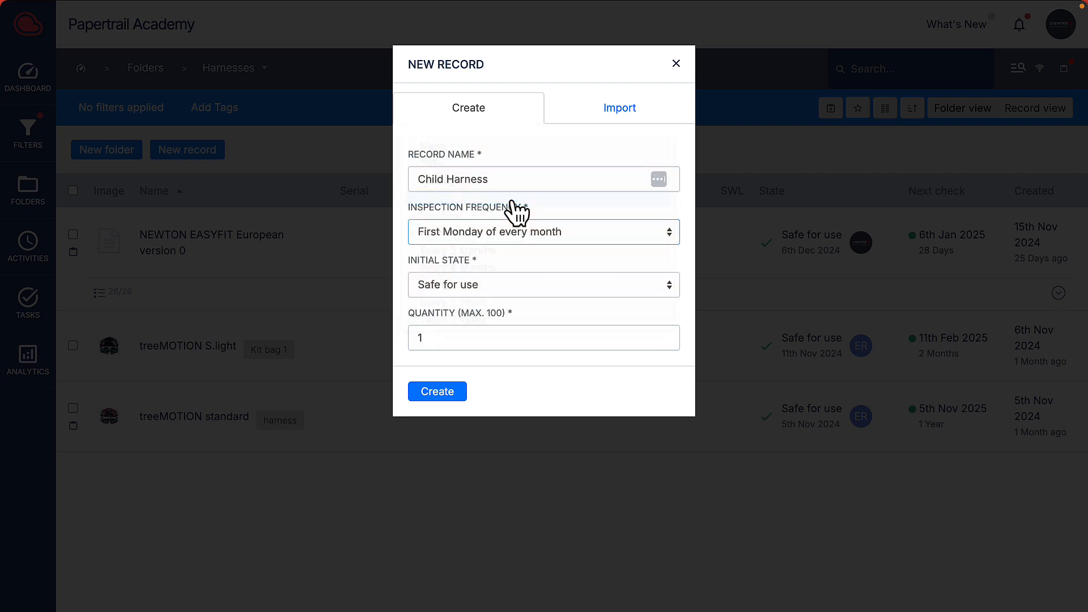
{"action": "left_click", "coordinate": [477, 285]}
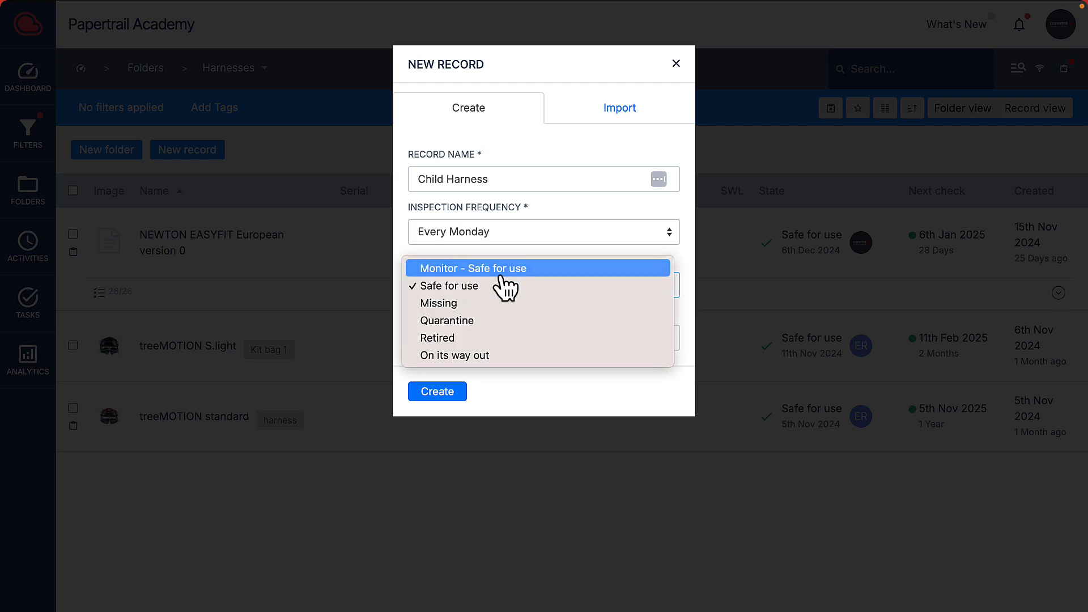
{"action": "left_click", "coordinate": [569, 252]}
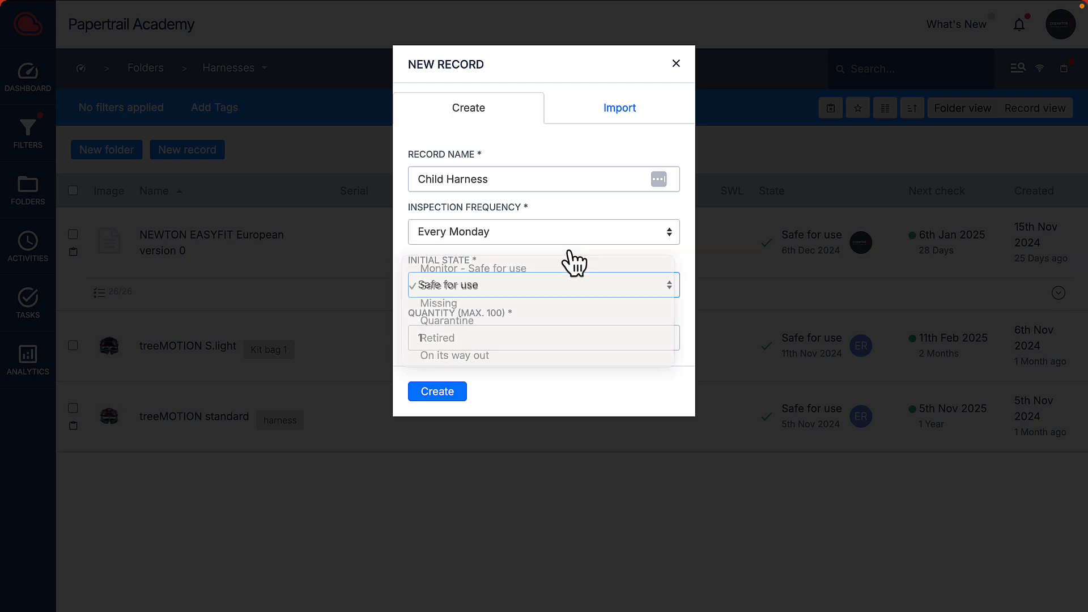
{"action": "left_click", "coordinate": [447, 392]}
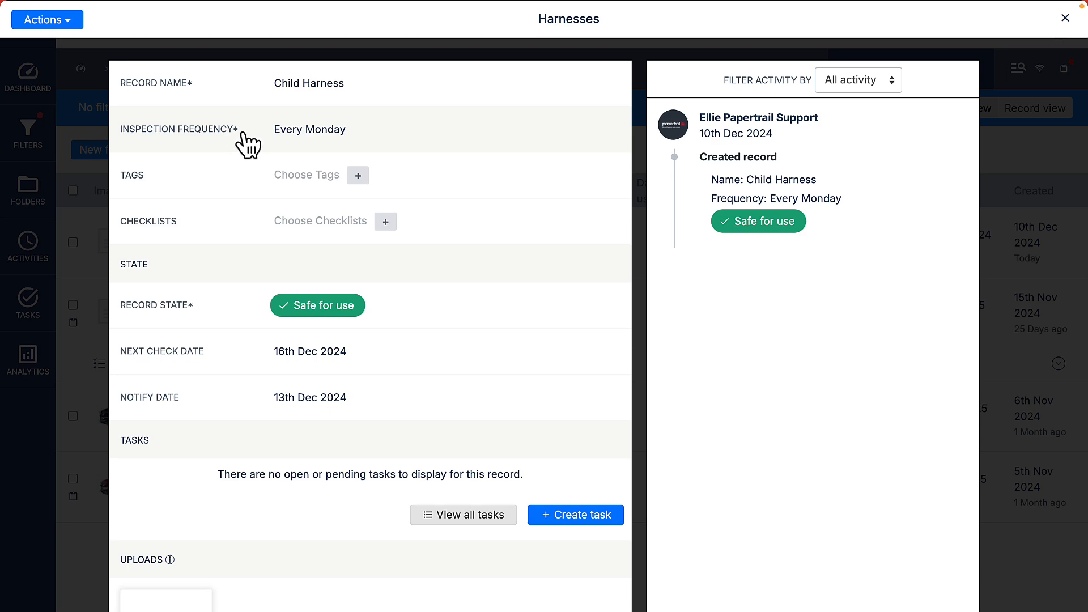
{"action": "left_click", "coordinate": [325, 131]}
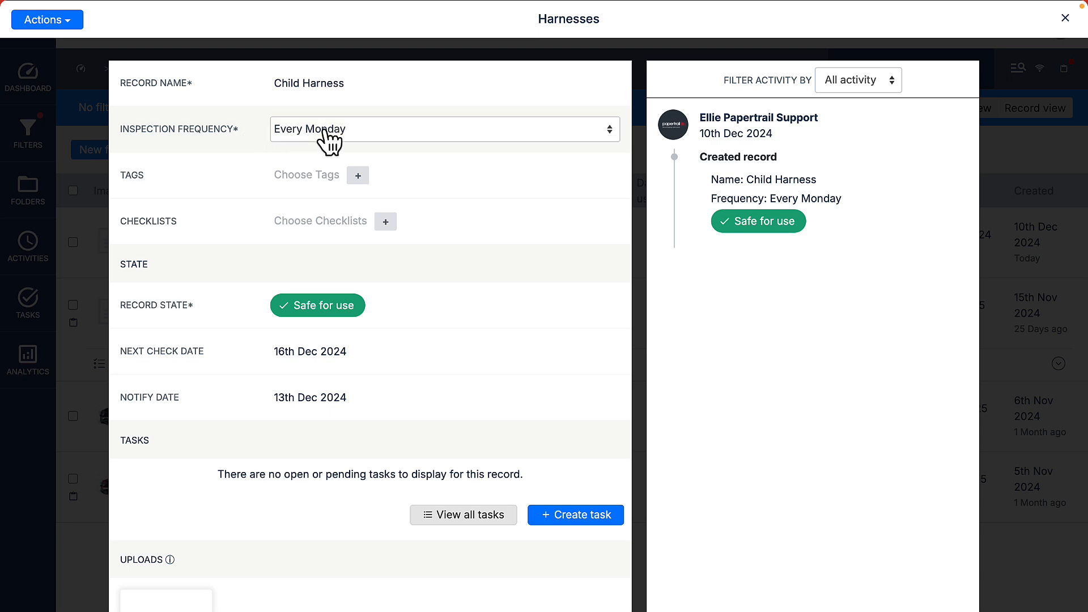
{"action": "left_click", "coordinate": [326, 136]}
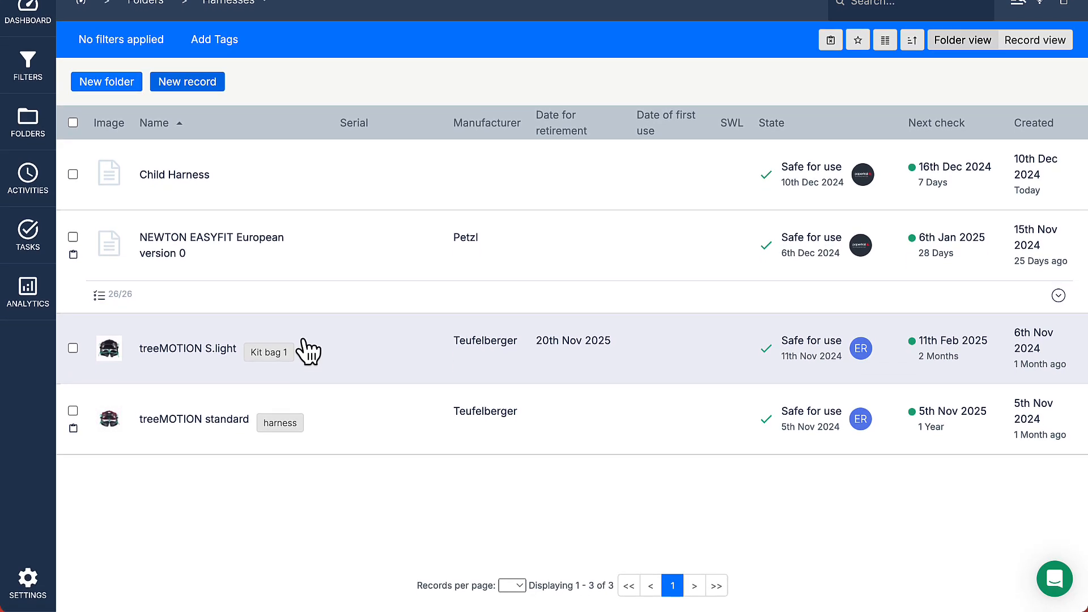
Open the account's Frequency Manager and review the list of available inspection frequencies.
{"action": "left_click", "coordinate": [26, 581]}
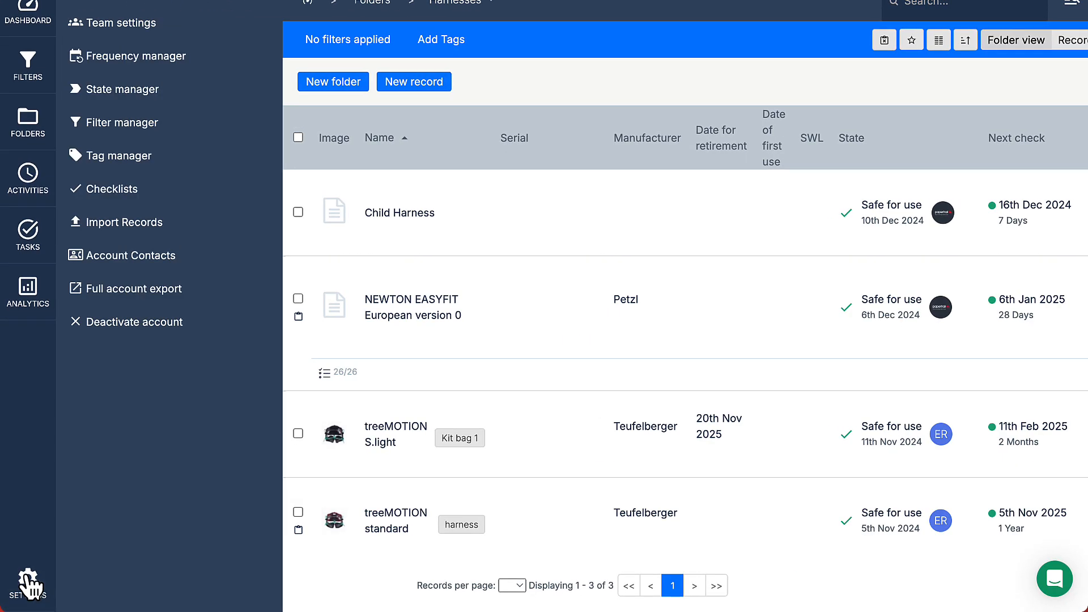
{"action": "left_click", "coordinate": [150, 82]}
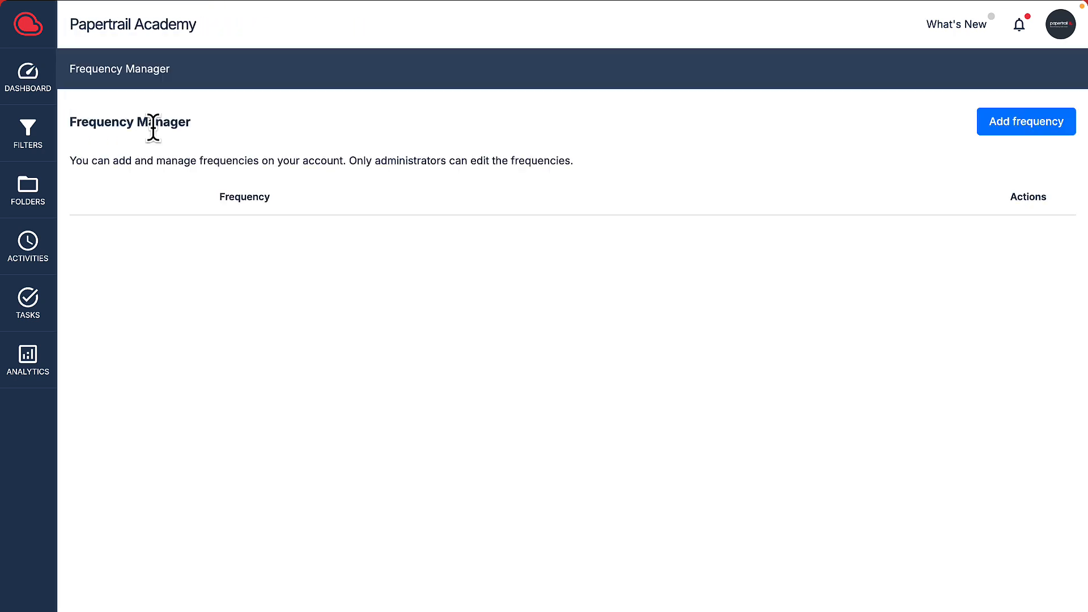
{"action": "scroll", "coordinate": [335, 280], "scroll_direction": "down", "scroll_amount": 2}
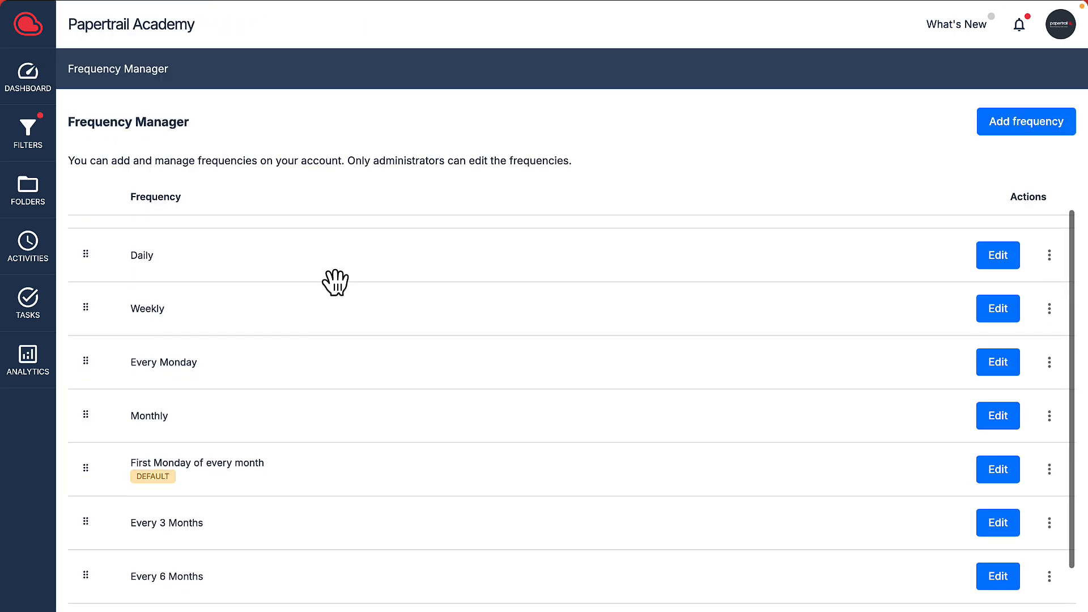
{"action": "scroll", "coordinate": [335, 282], "scroll_direction": "down", "scroll_amount": 1}
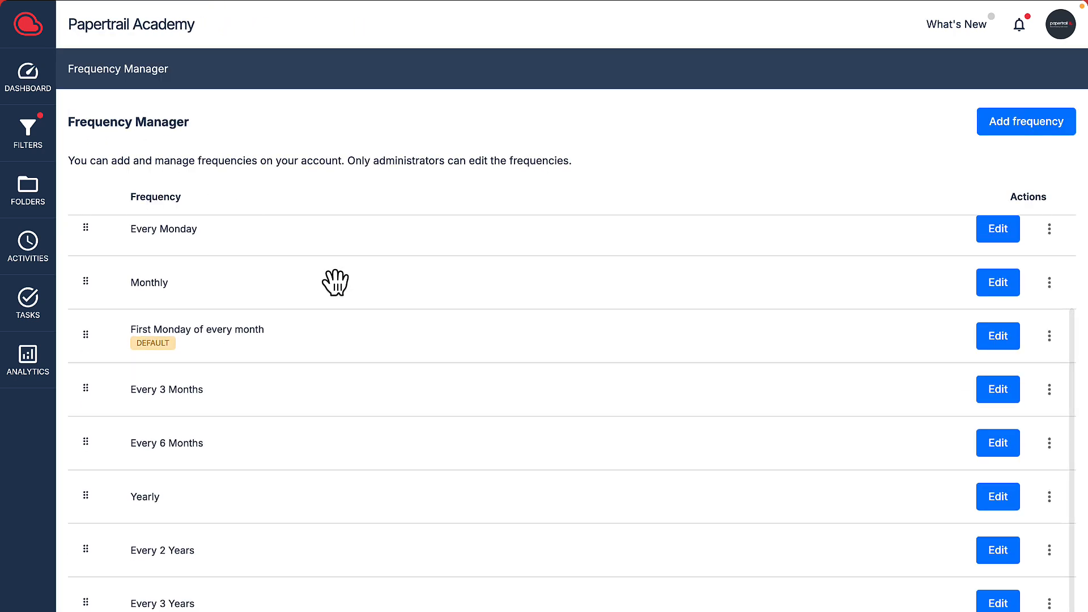
{"action": "scroll", "coordinate": [335, 281], "scroll_direction": "up", "scroll_amount": 2}
{"action": "scroll", "coordinate": [335, 282], "scroll_direction": "up", "scroll_amount": 2}
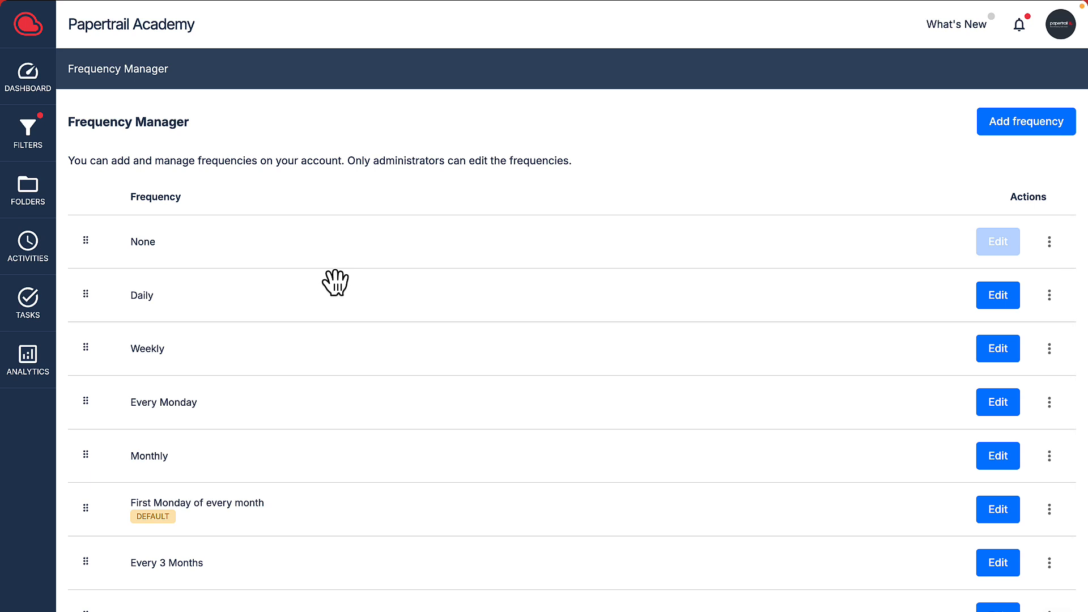
Start a new frequency named "First Tuesday of every Month" that repeats Every month.
{"action": "left_click", "coordinate": [1009, 139]}
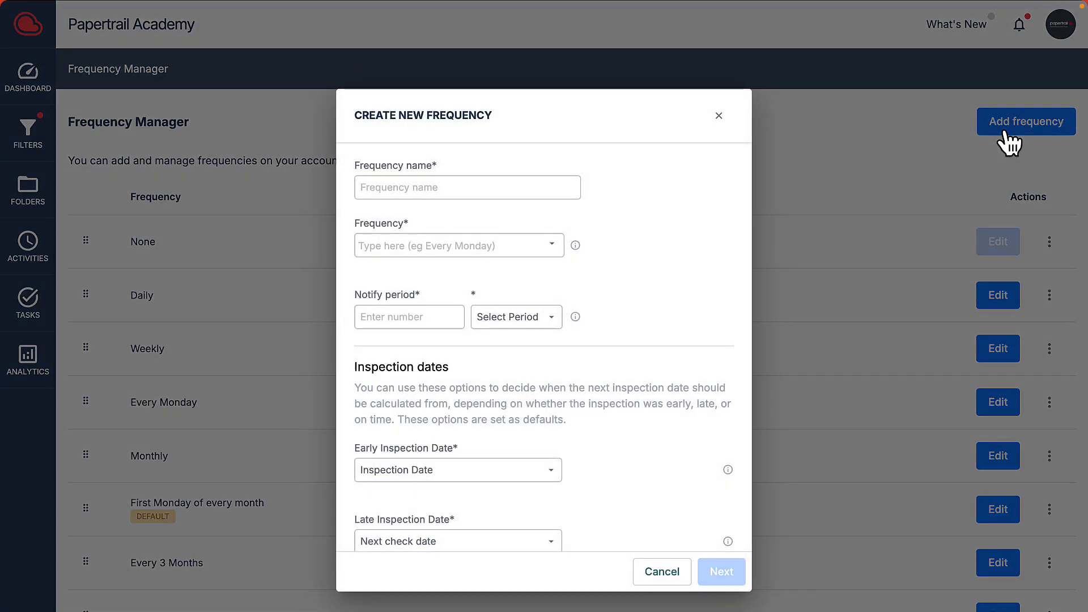
{"action": "left_click", "coordinate": [539, 187]}
{"action": "type", "text": "First Tuesday of every Month"}
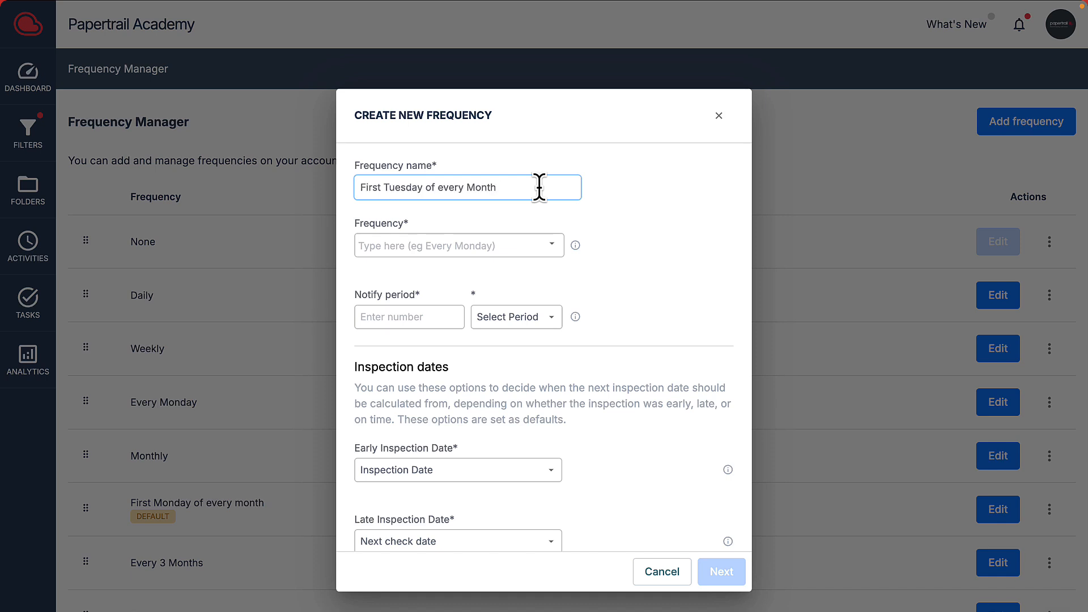
{"action": "key", "text": "Tab"}
{"action": "left_click", "coordinate": [505, 245]}
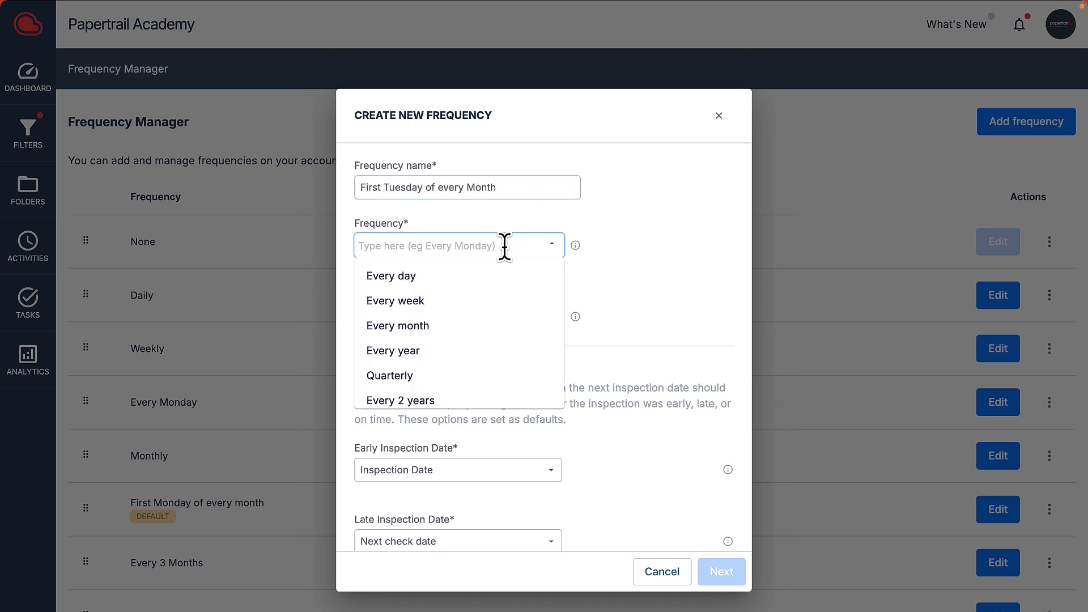
{"action": "left_click", "coordinate": [417, 328]}
Set the new frequency's notify period to 1 Day(s).
{"action": "left_click", "coordinate": [418, 318]}
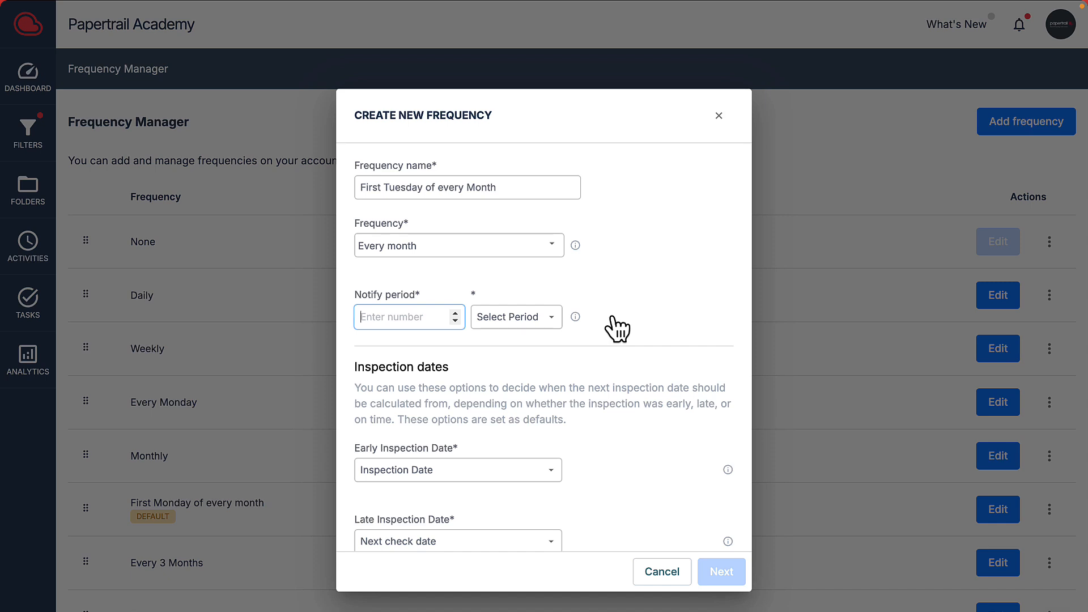
{"action": "mouse_move", "coordinate": [613, 317]}
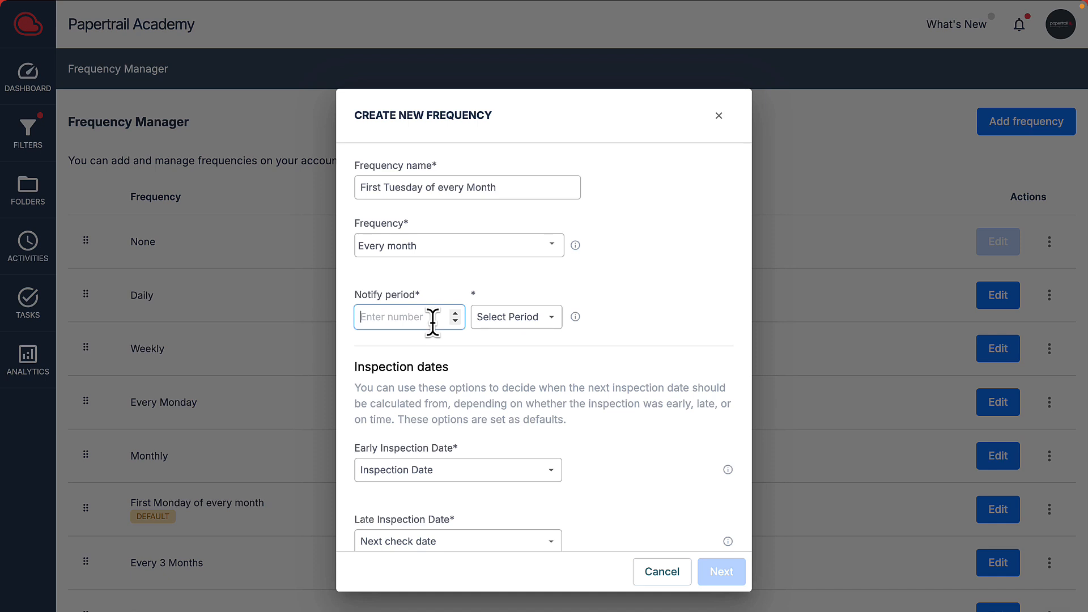
{"action": "type", "text": "1"}
{"action": "left_click", "coordinate": [511, 317]}
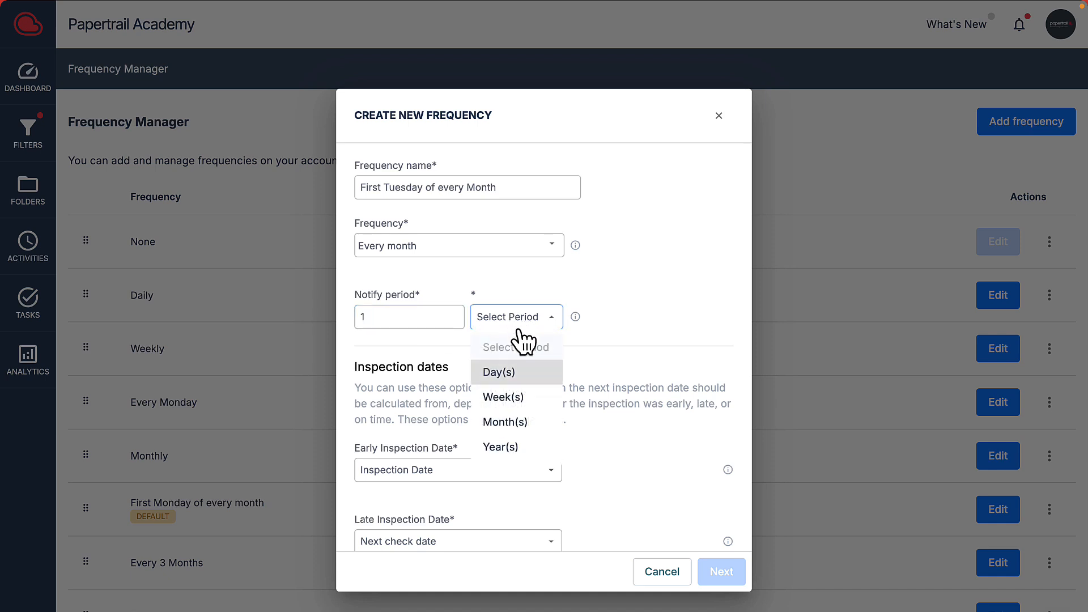
{"action": "left_click", "coordinate": [533, 377]}
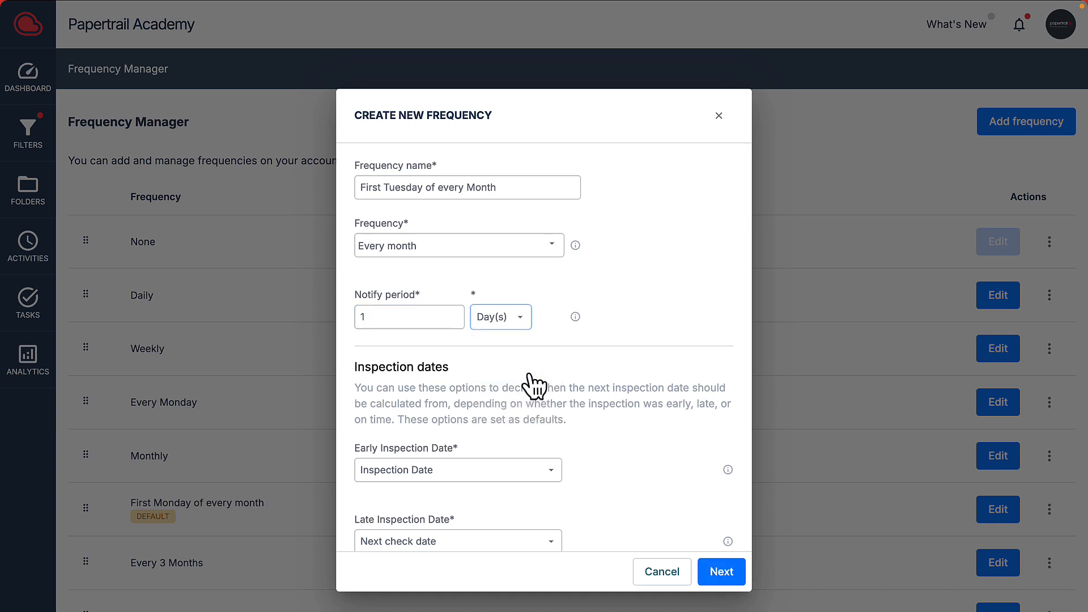
Set the early inspection date to Next check date and save the new frequency.
{"action": "scroll", "coordinate": [532, 385], "scroll_direction": "down", "scroll_amount": 2}
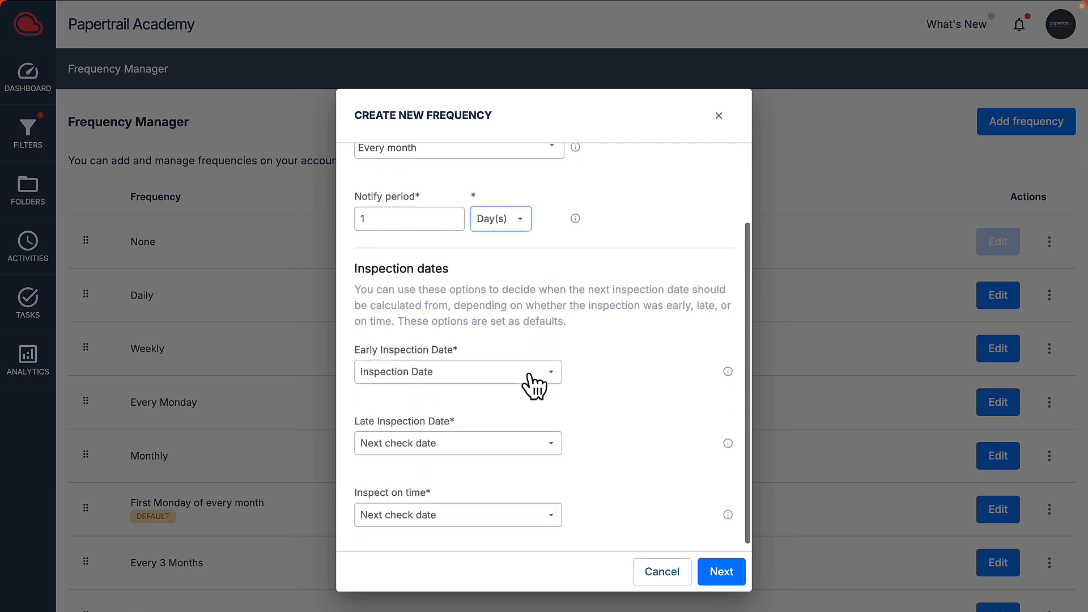
{"action": "left_click", "coordinate": [495, 366]}
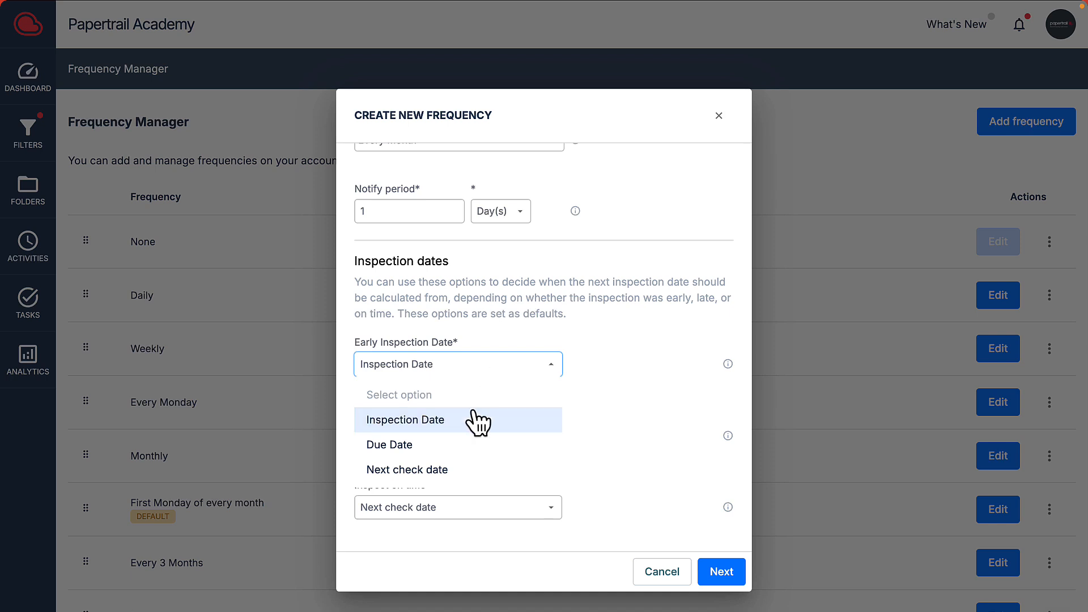
{"action": "left_click", "coordinate": [451, 470]}
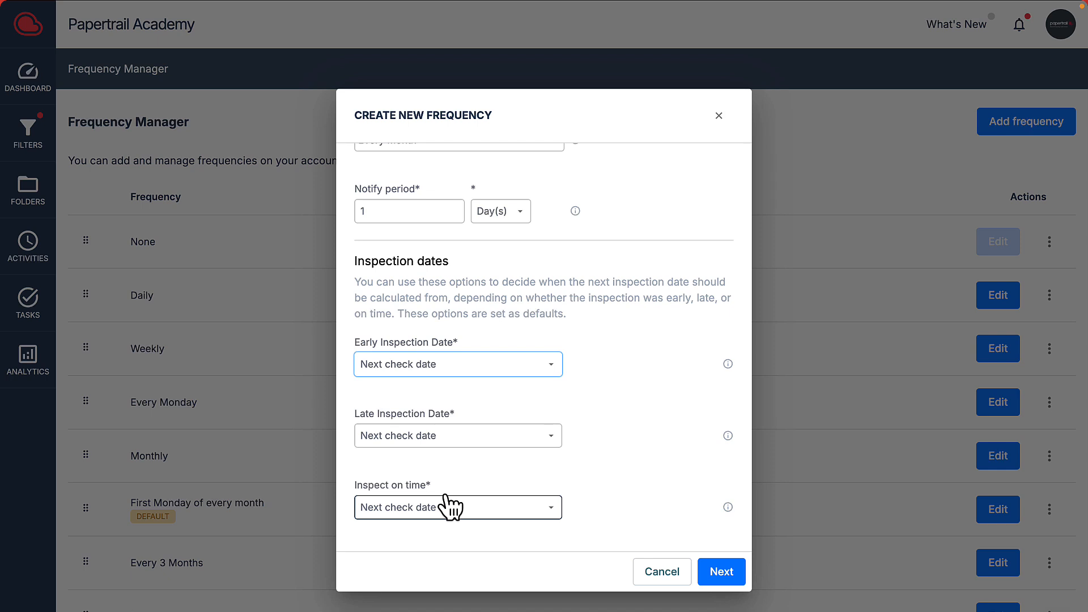
{"action": "left_click", "coordinate": [726, 575]}
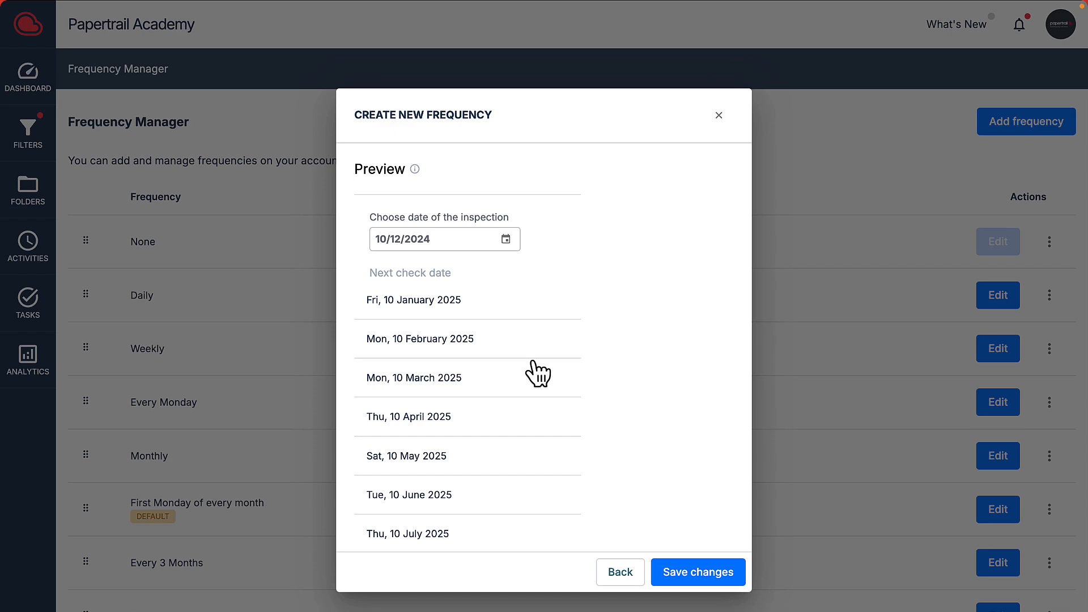
{"action": "left_click", "coordinate": [702, 576]}
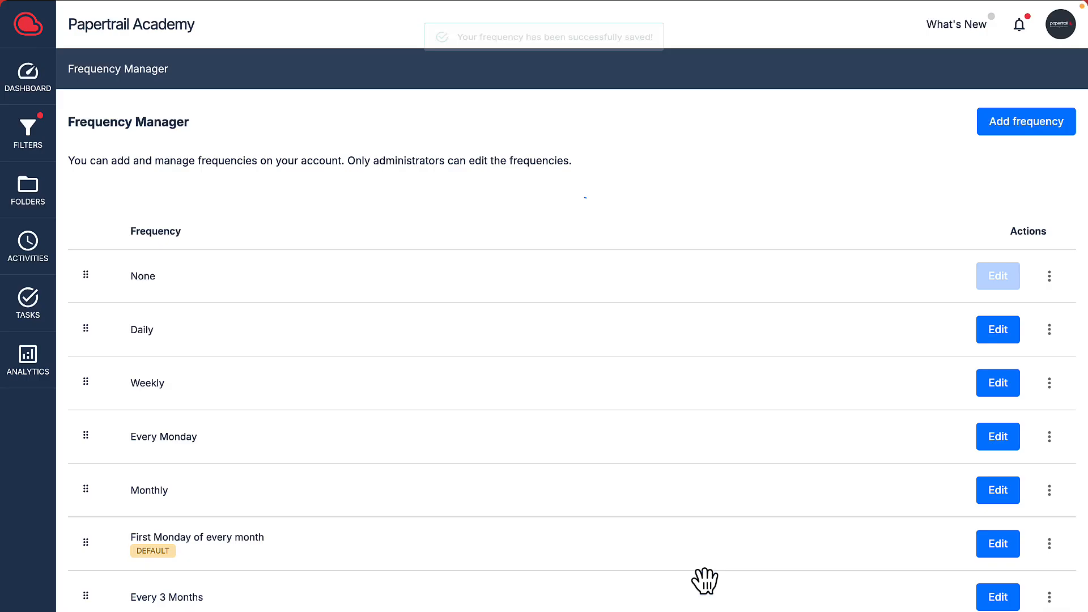
{"action": "scroll", "coordinate": [705, 581], "scroll_direction": "down", "scroll_amount": 5}
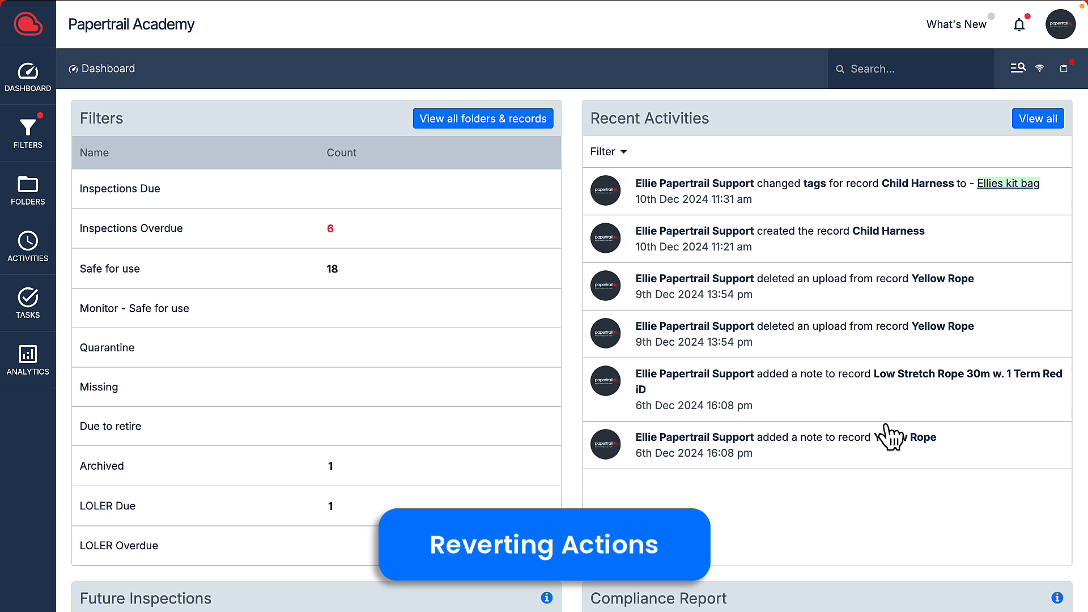
Revert the logged addition of the kit bag tag to the Child Harness record, and refresh the recent activities.
{"action": "left_click", "coordinate": [1056, 201]}
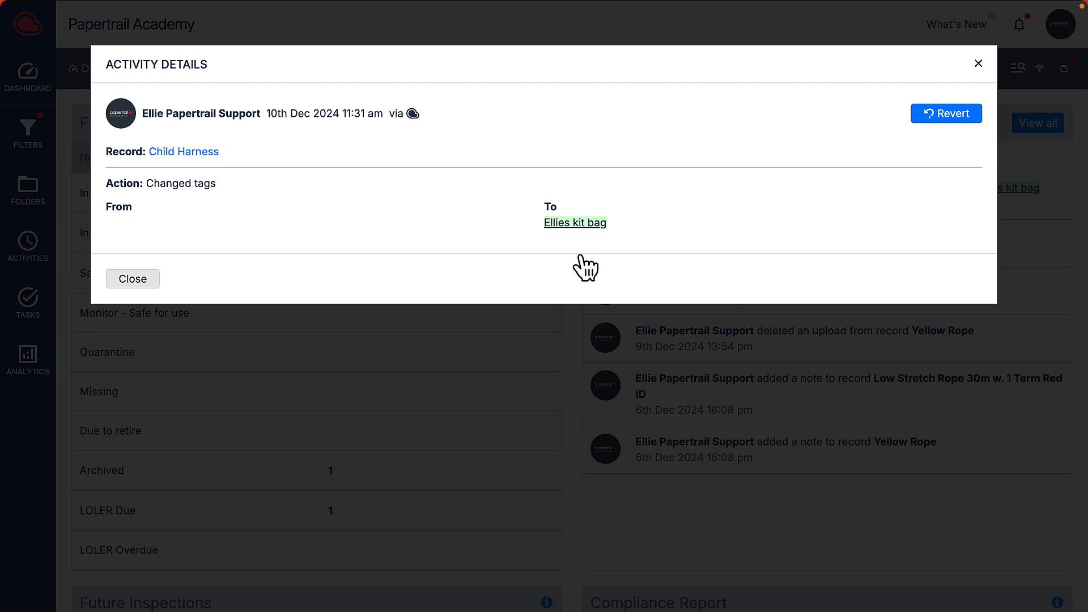
{"action": "left_click", "coordinate": [953, 115]}
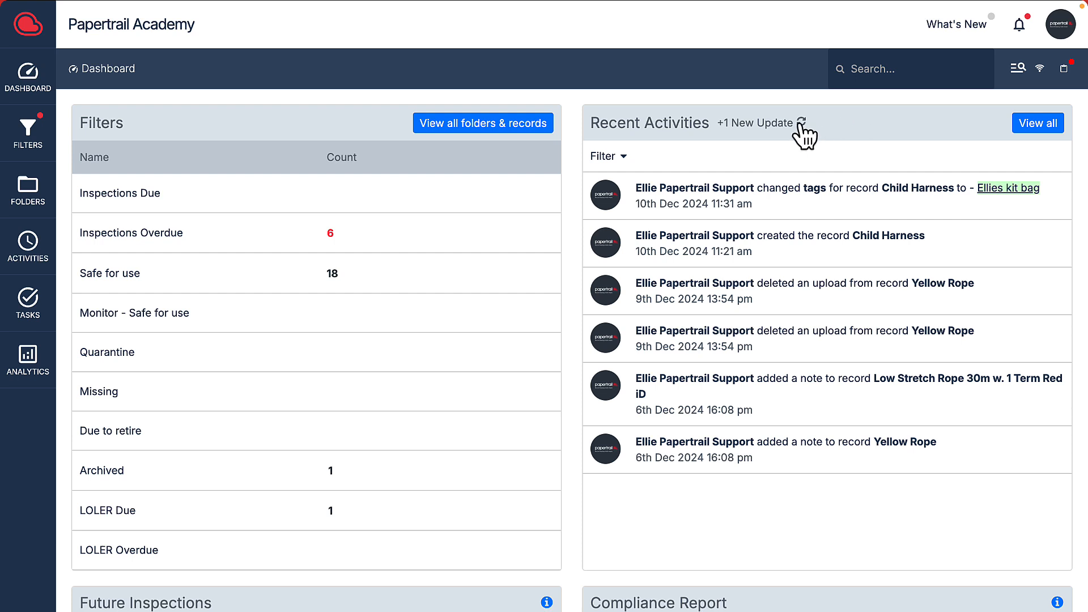
{"action": "left_click", "coordinate": [800, 126]}
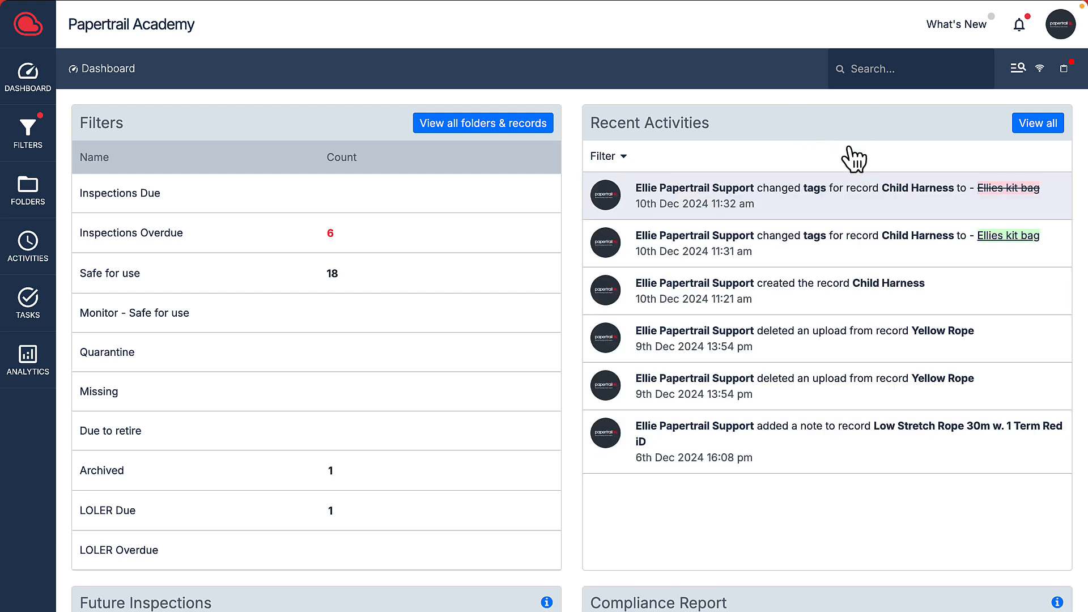
Open the Child Harness record in the Harnesses folder and revert the kit bag tag removal from its activity history.
{"action": "left_click", "coordinate": [954, 196]}
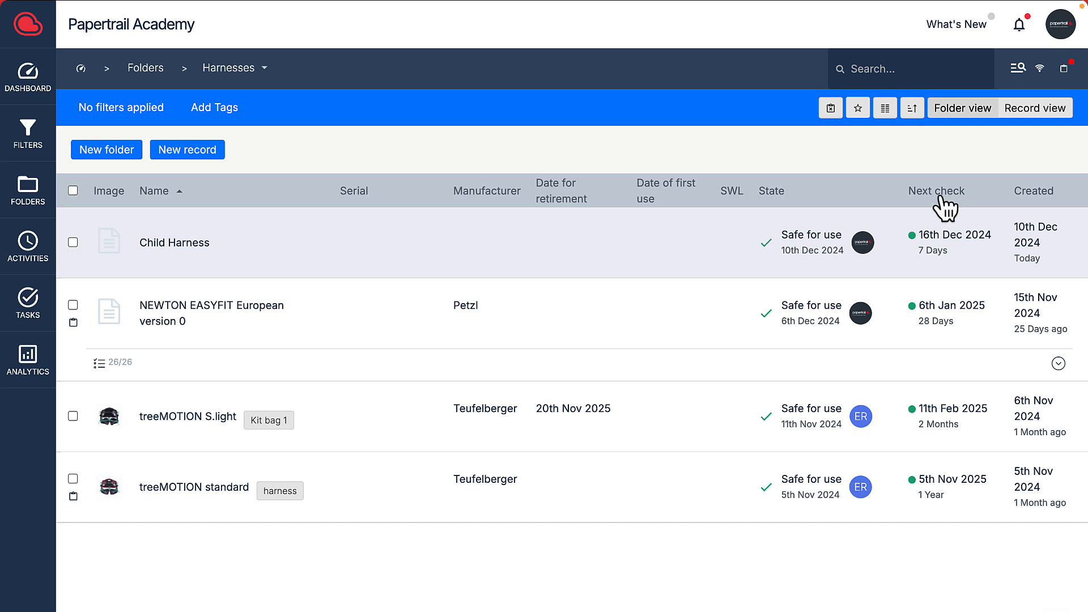
{"action": "left_click", "coordinate": [347, 265]}
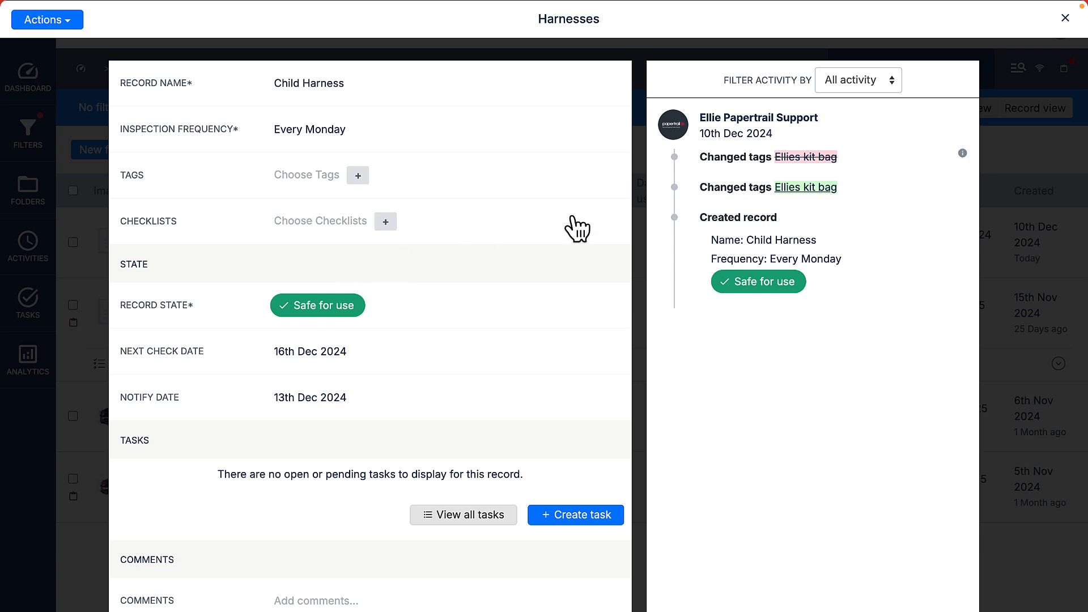
{"action": "left_click", "coordinate": [963, 154]}
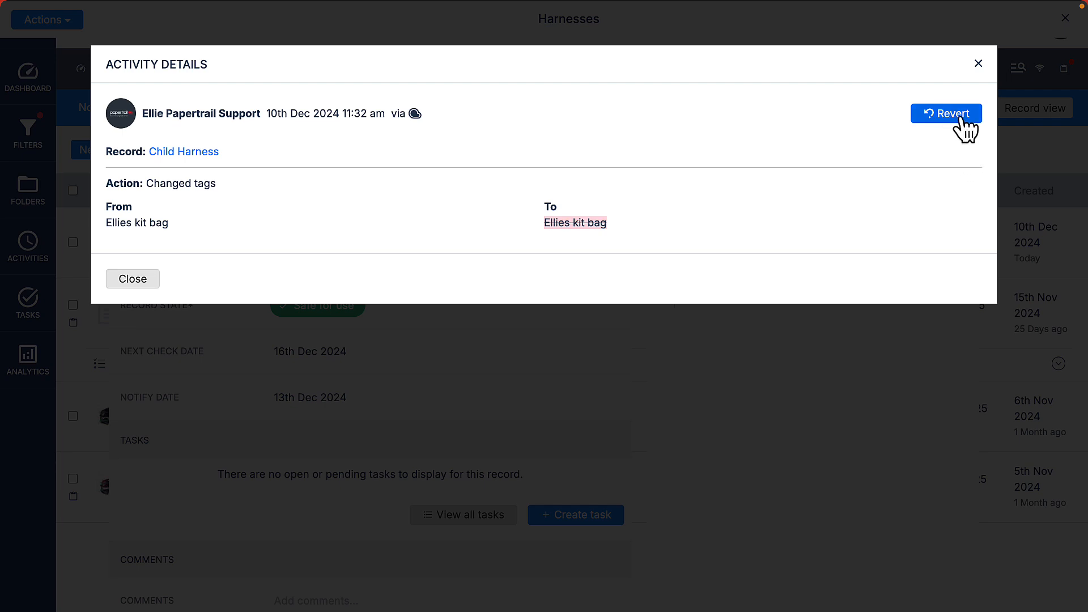
{"action": "left_click", "coordinate": [962, 119]}
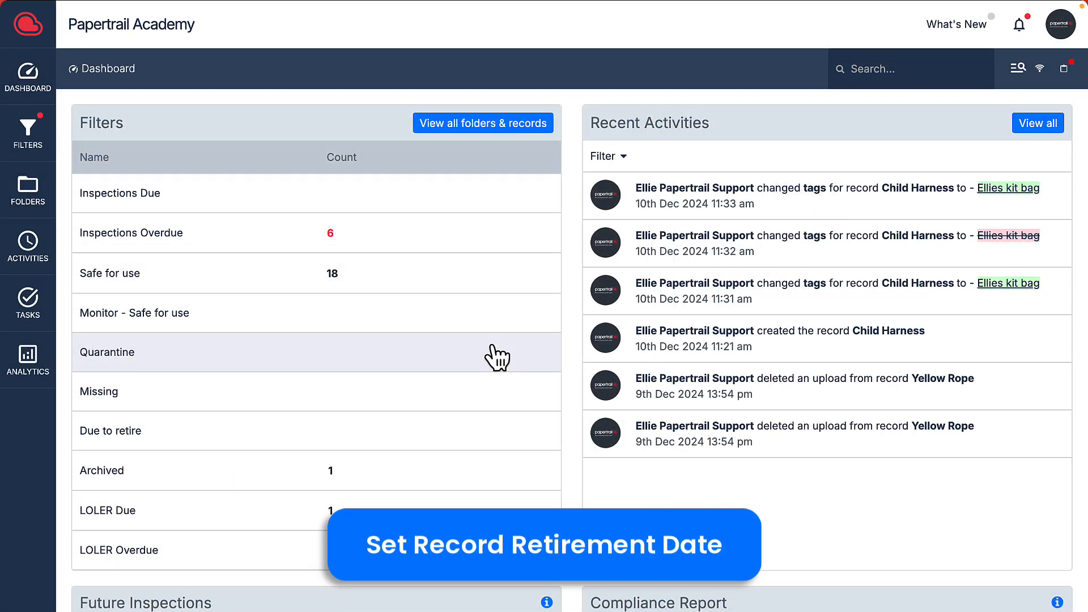
Open the Low Stretch Rope Lanyard 80cm Black iD record in the Descenders folder and show all its fields.
{"action": "left_click", "coordinate": [25, 190]}
{"action": "left_click", "coordinate": [131, 143]}
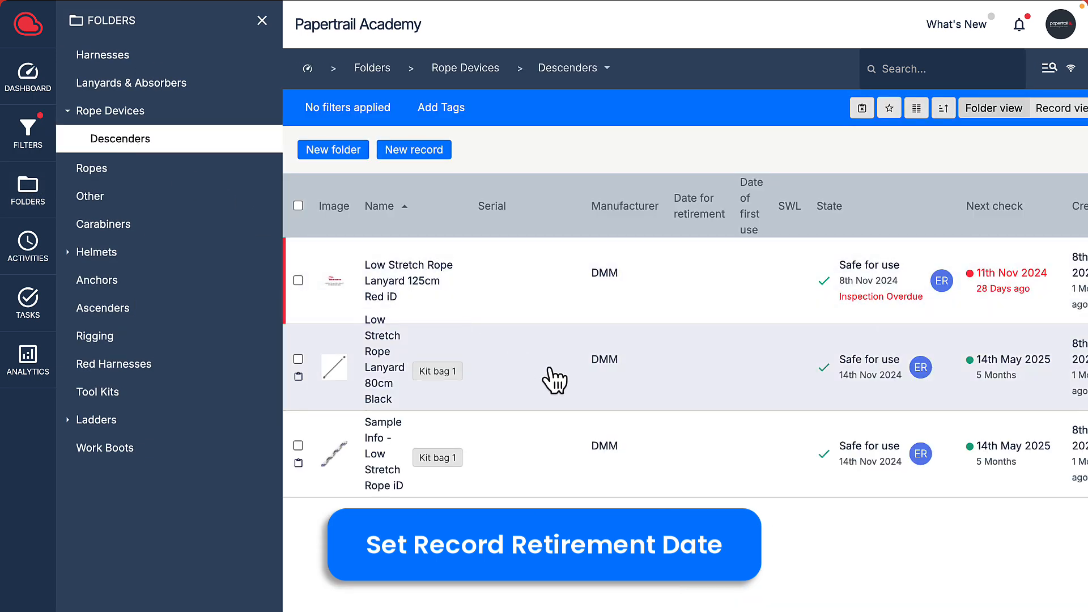
{"action": "left_click", "coordinate": [554, 381]}
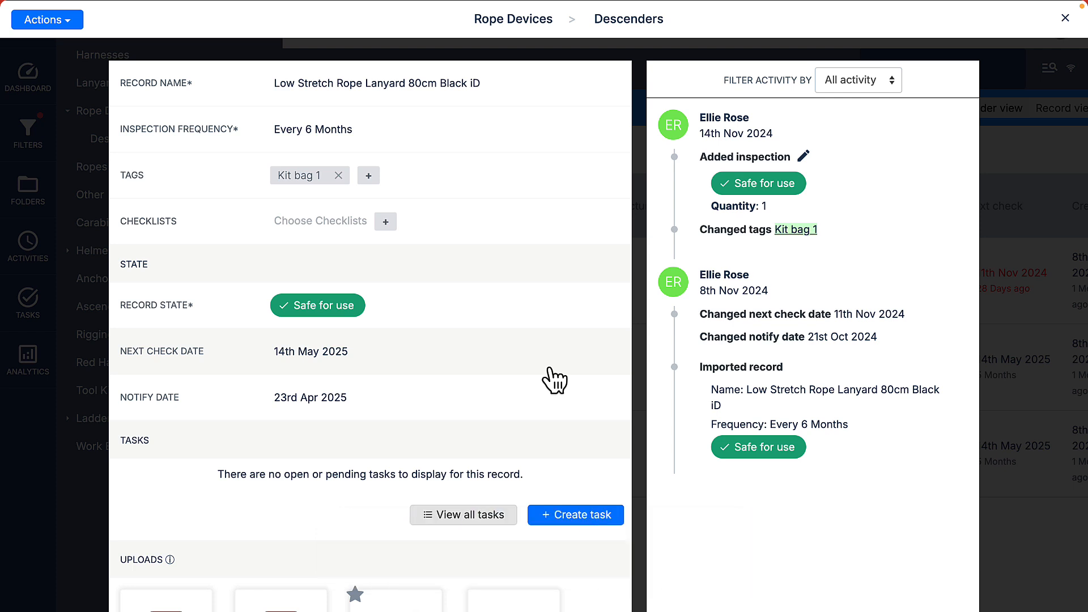
{"action": "scroll", "coordinate": [554, 381], "scroll_direction": "down", "scroll_amount": 10}
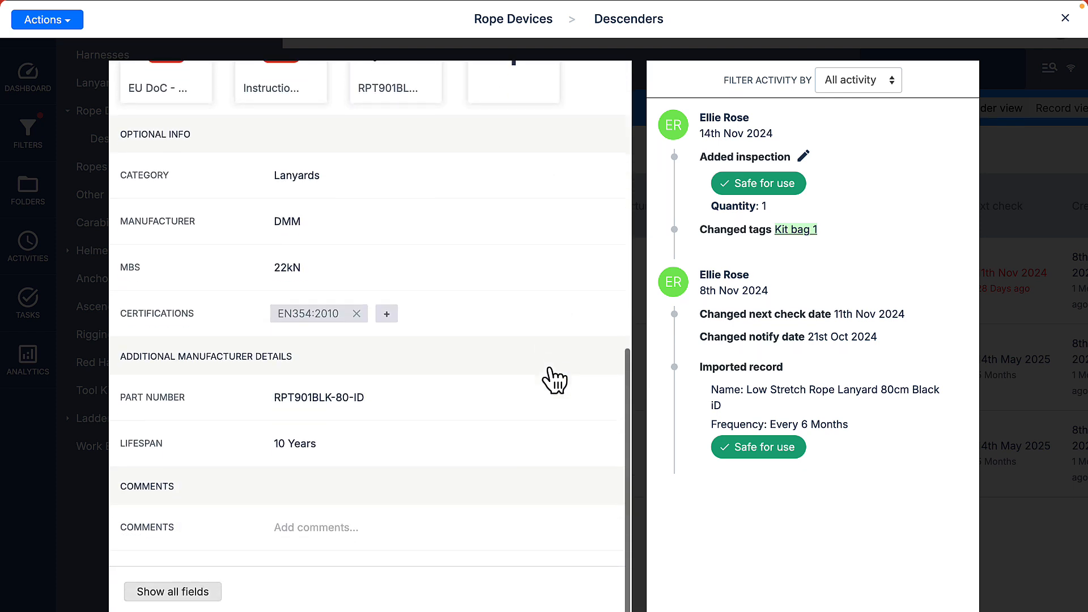
{"action": "scroll", "coordinate": [555, 381], "scroll_direction": "down", "scroll_amount": 2}
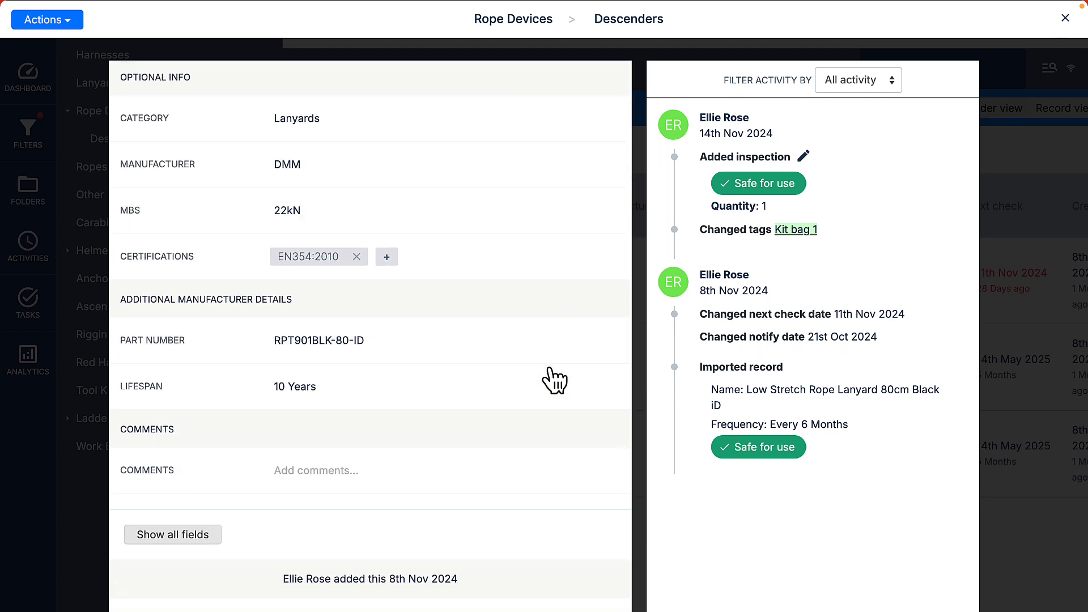
{"action": "left_click", "coordinate": [200, 542]}
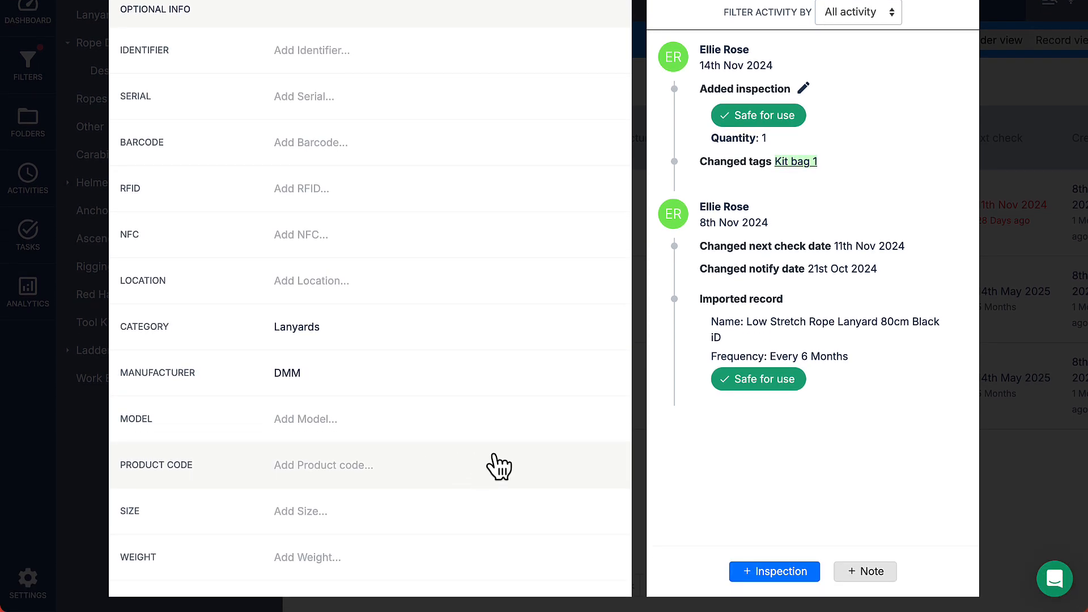
Set the lanyard record's date for retirement to 26/05/2027.
{"action": "scroll", "coordinate": [502, 466], "scroll_direction": "down", "scroll_amount": 5}
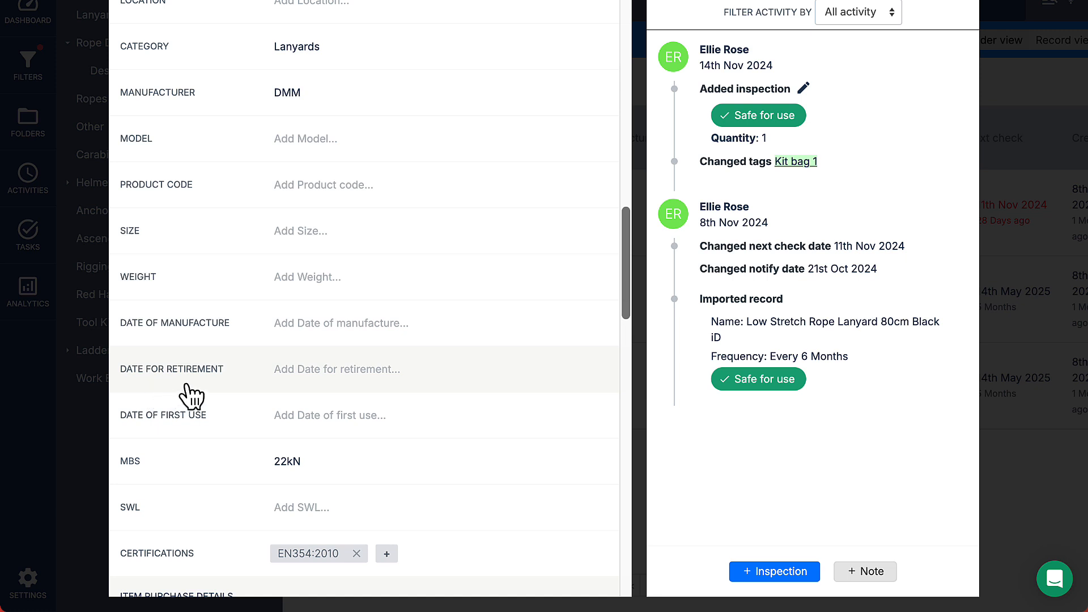
{"action": "left_click", "coordinate": [311, 370]}
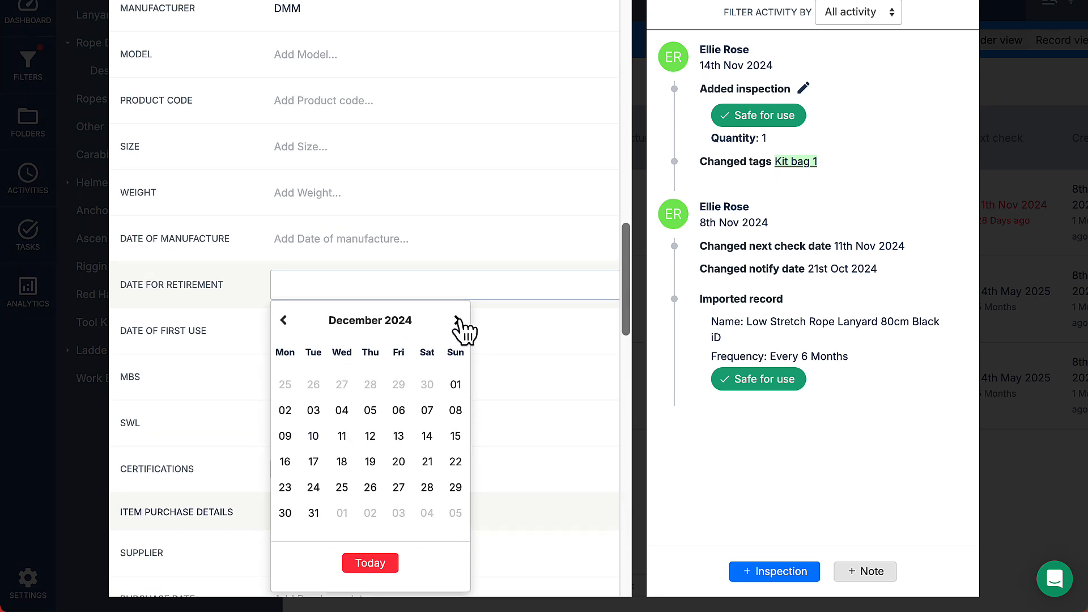
{"action": "left_click", "coordinate": [458, 321]}
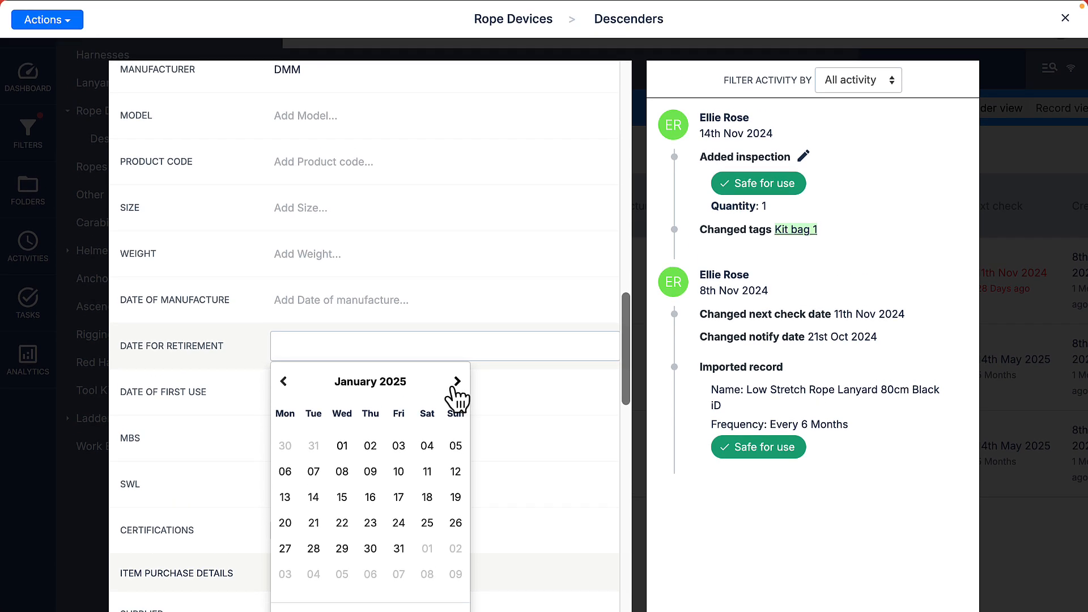
{"action": "left_click", "coordinate": [393, 383]}
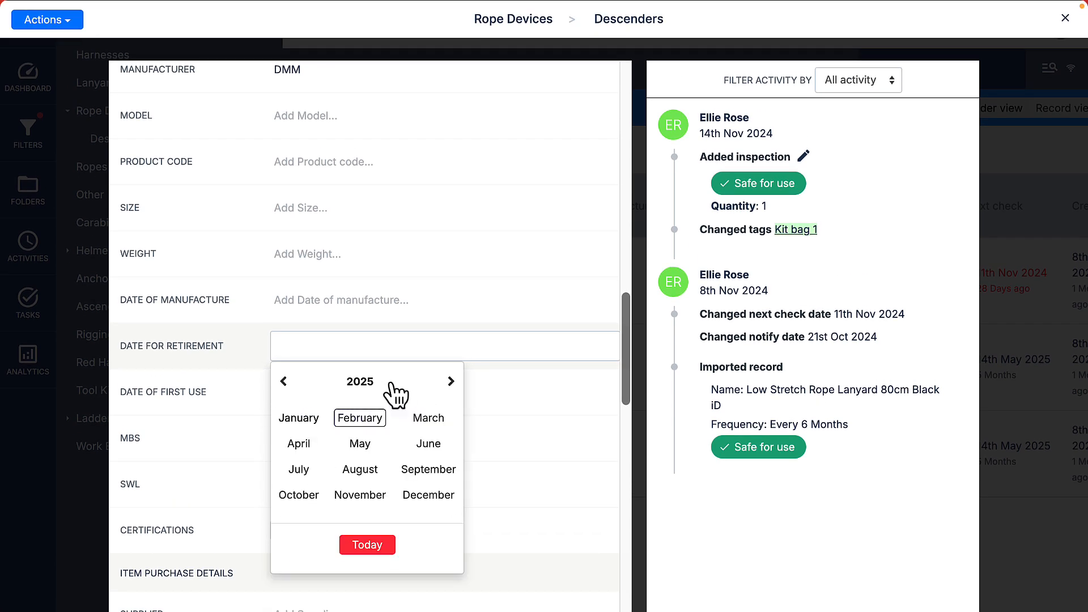
{"action": "left_click", "coordinate": [451, 381]}
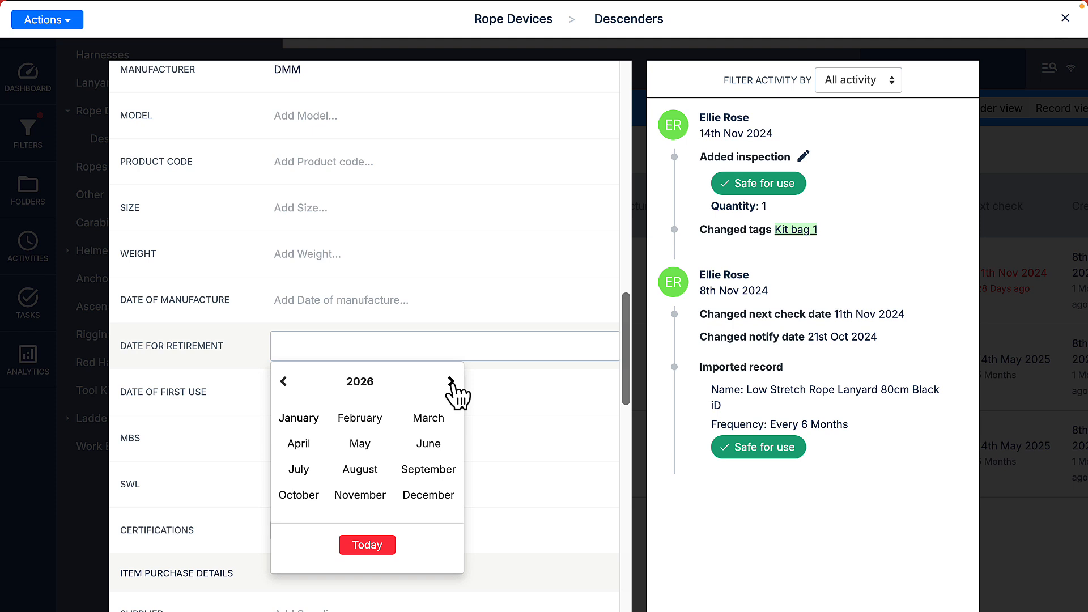
{"action": "left_click", "coordinate": [452, 381]}
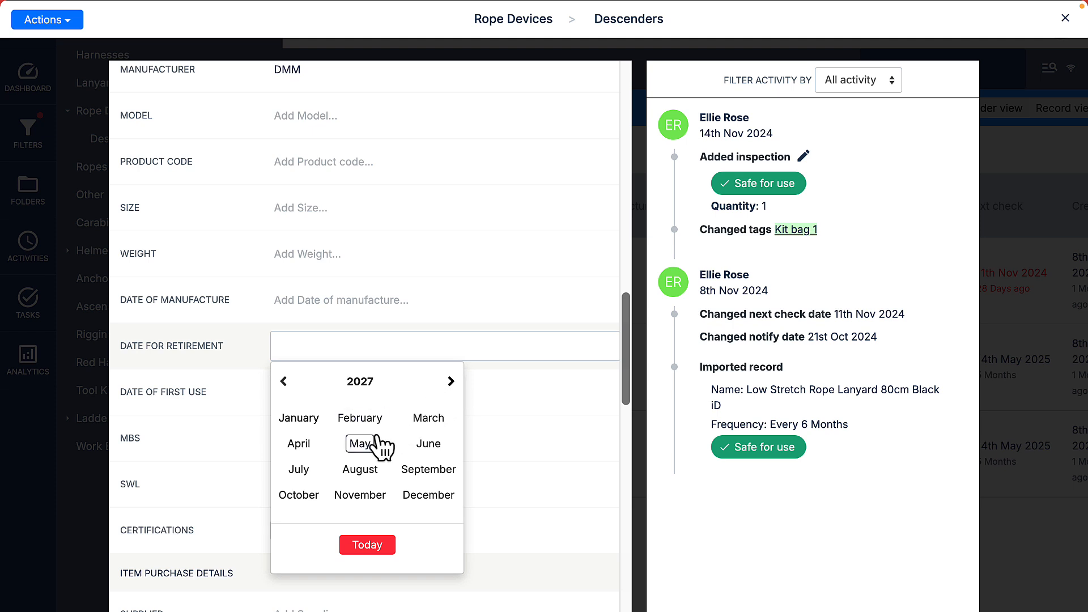
{"action": "left_click", "coordinate": [361, 447]}
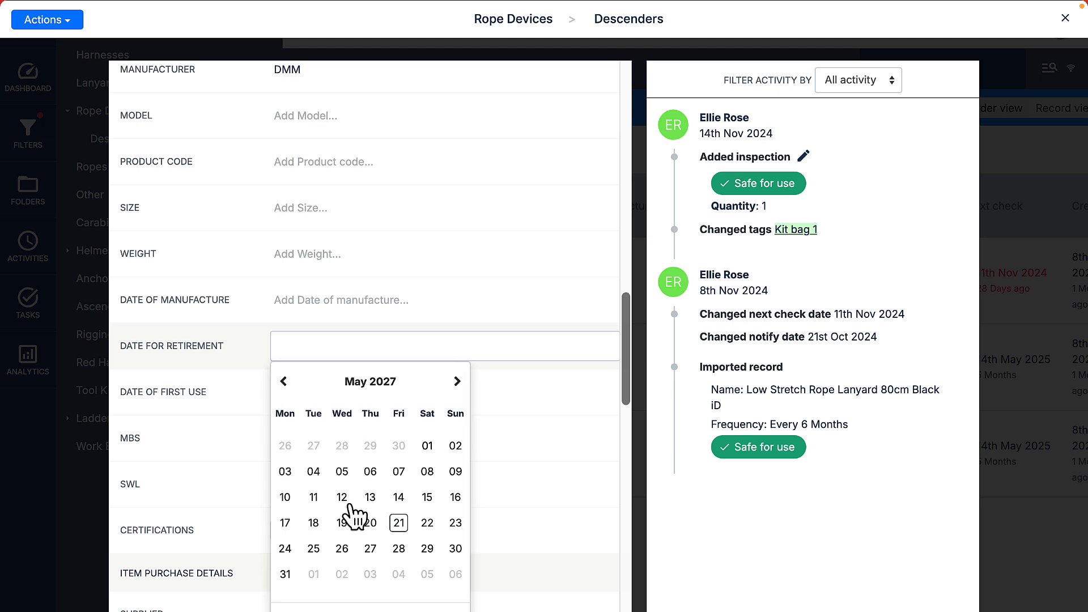
{"action": "left_click", "coordinate": [342, 549]}
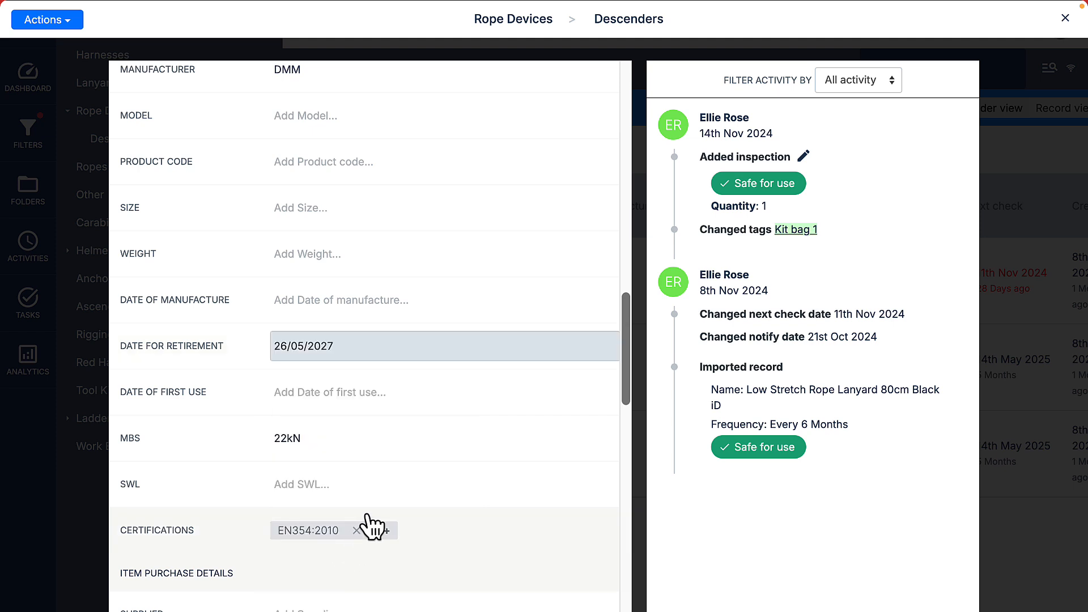